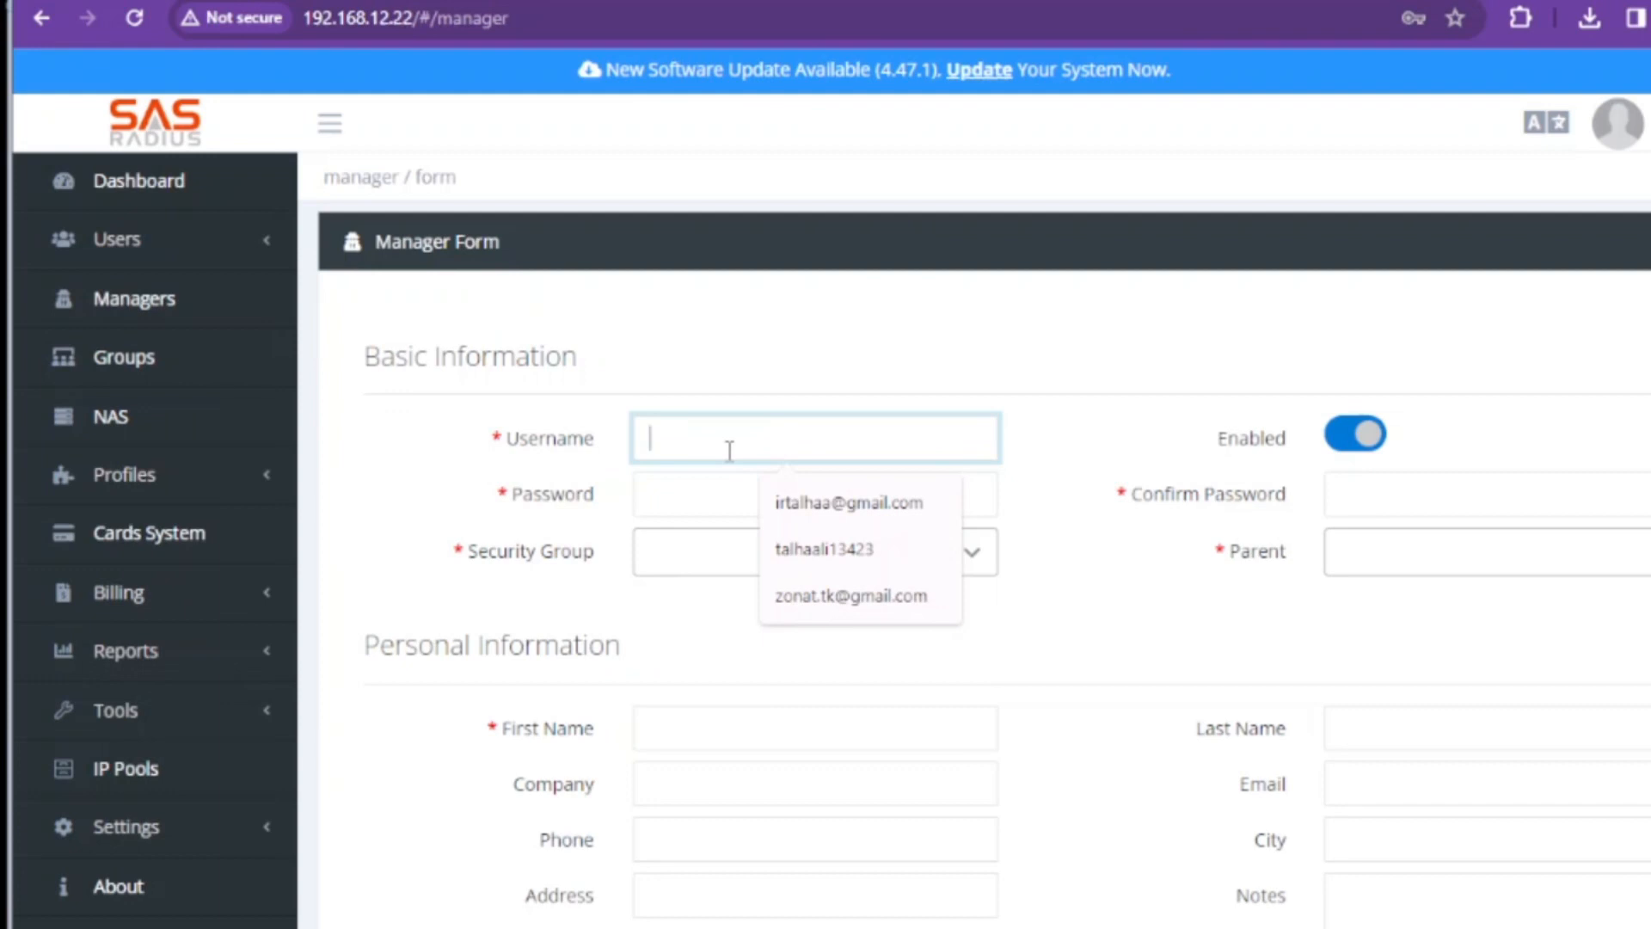
# Enter username test_manager1 with a matching password and confirmation
pyautogui.write('t')
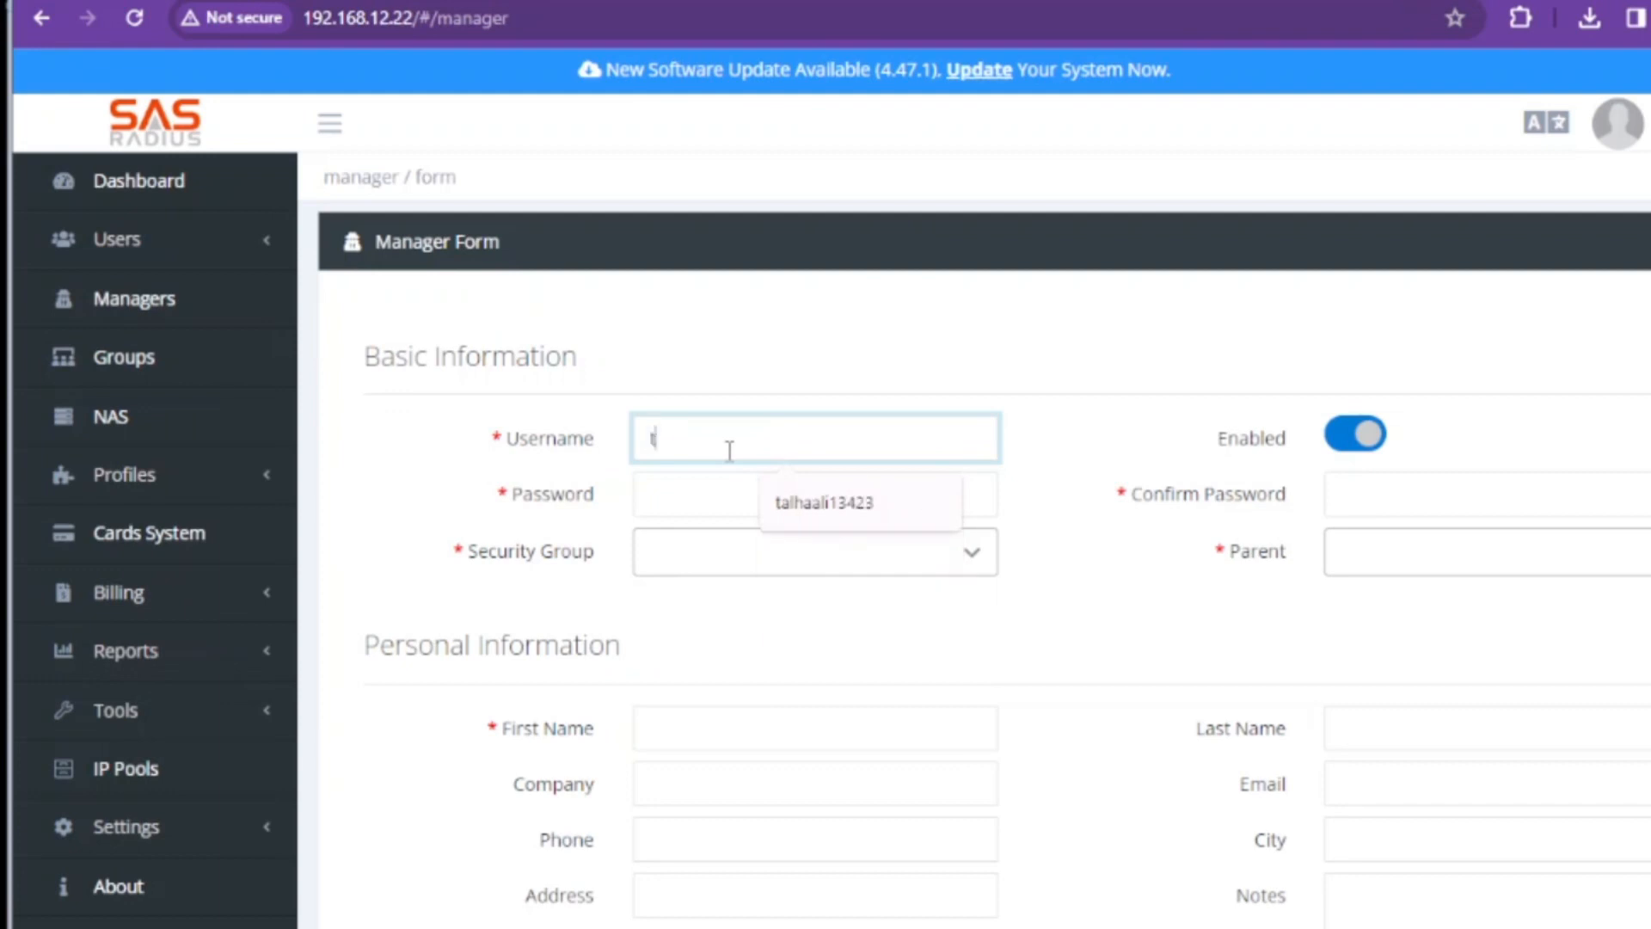
pyautogui.write('est_')
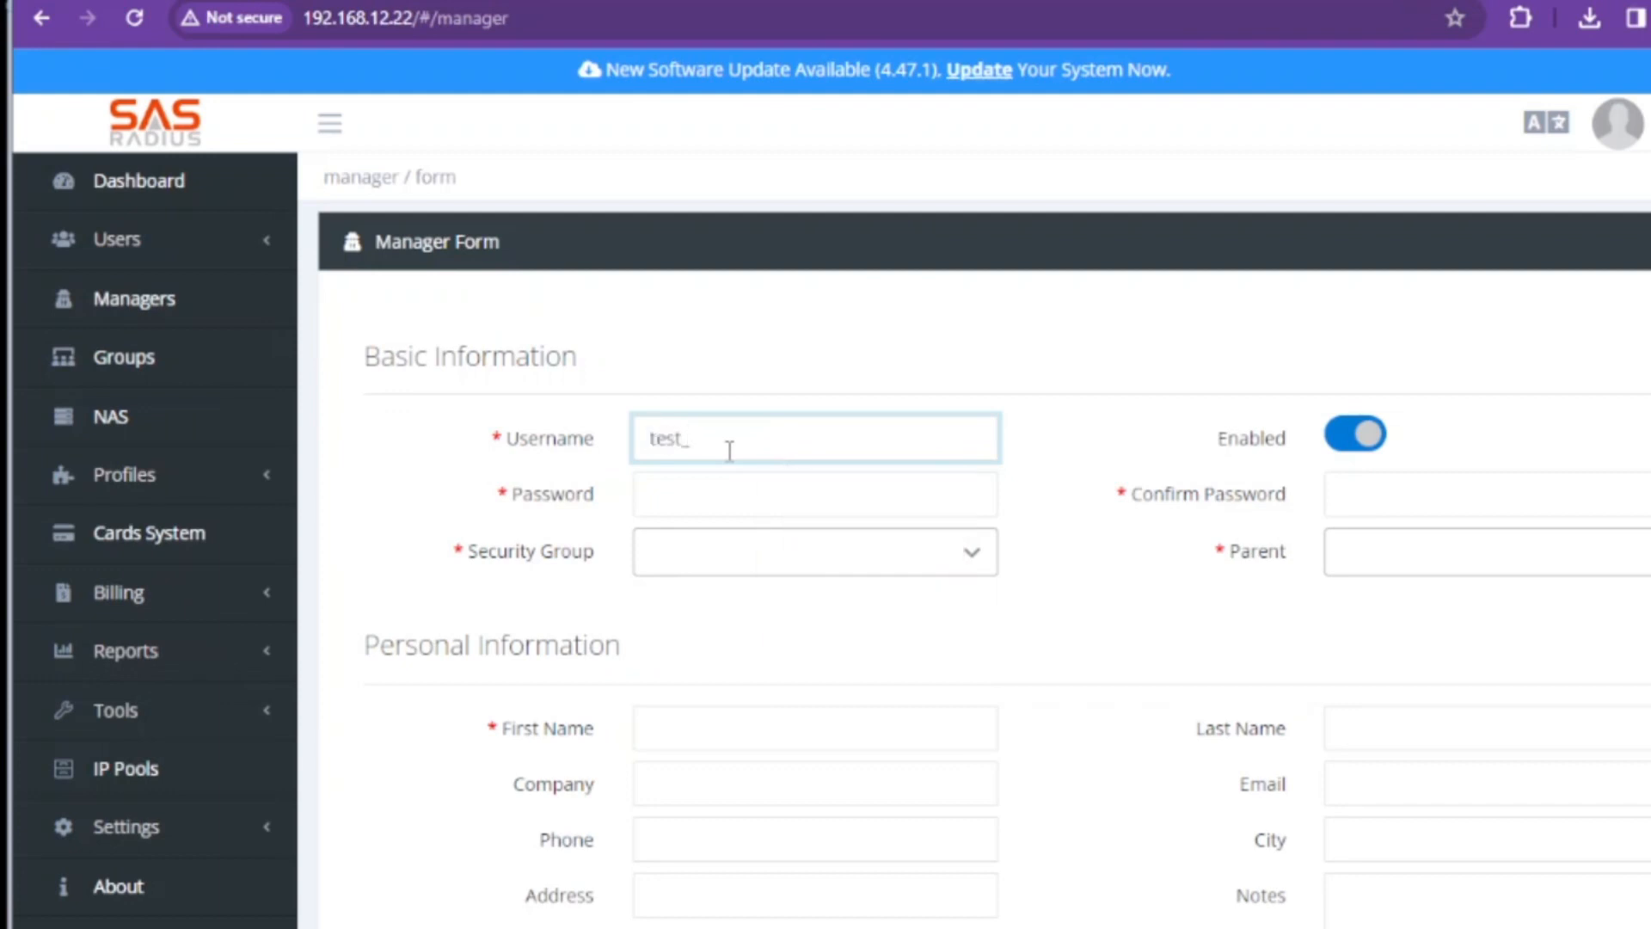
pyautogui.write('manager1')
pyautogui.click(757, 483)
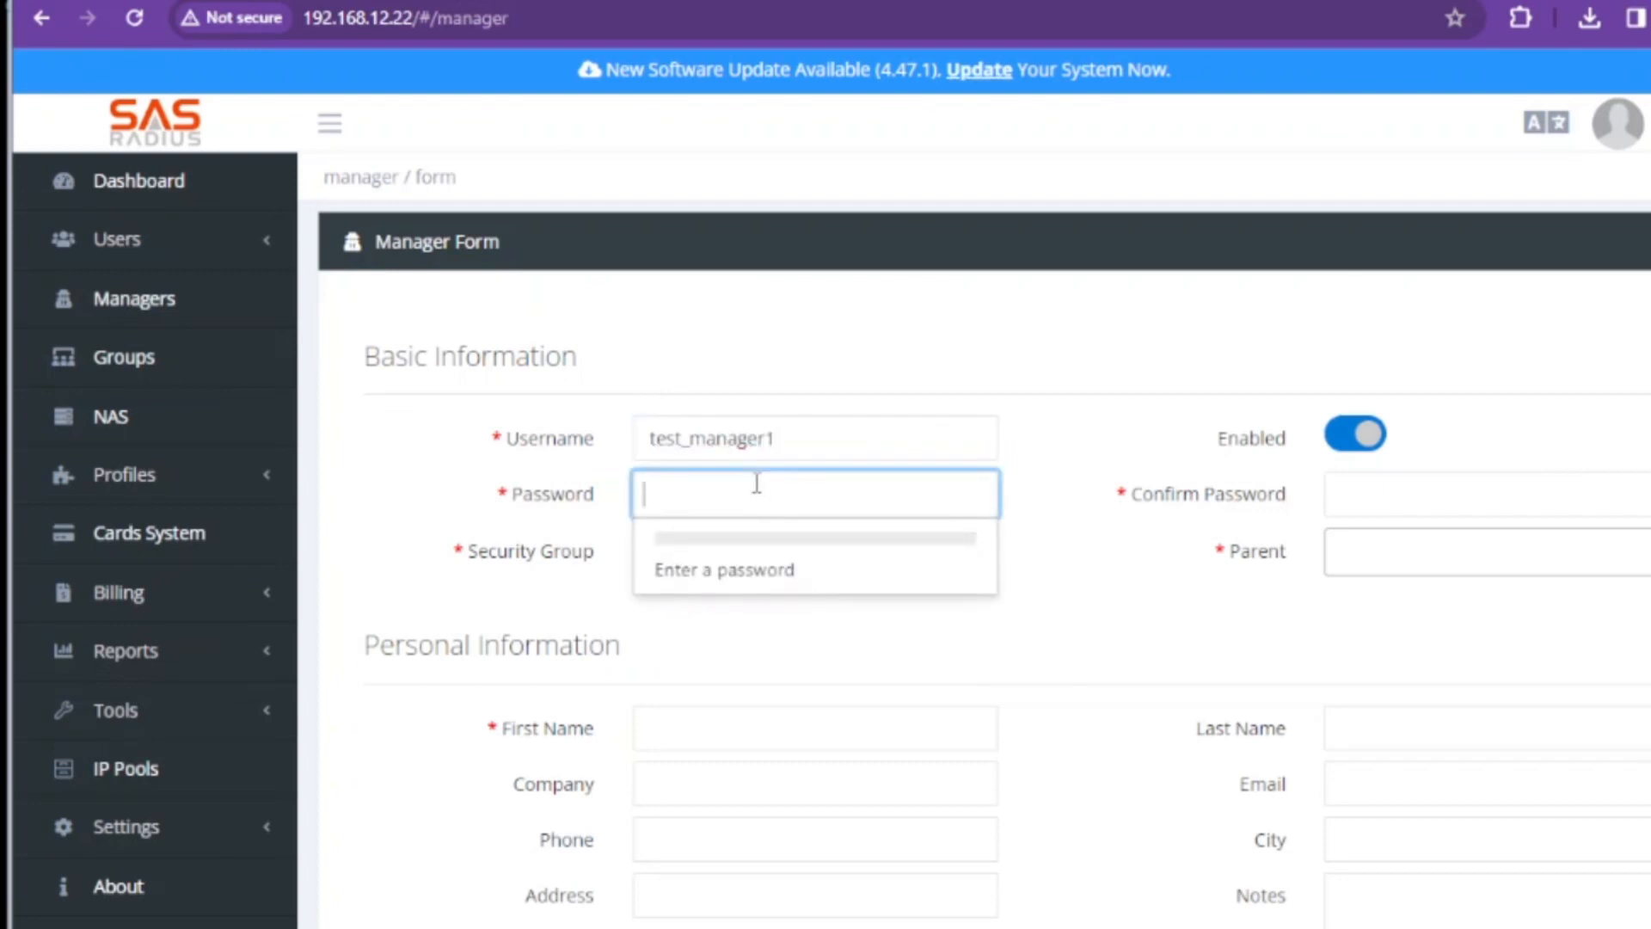
pyautogui.write('••')
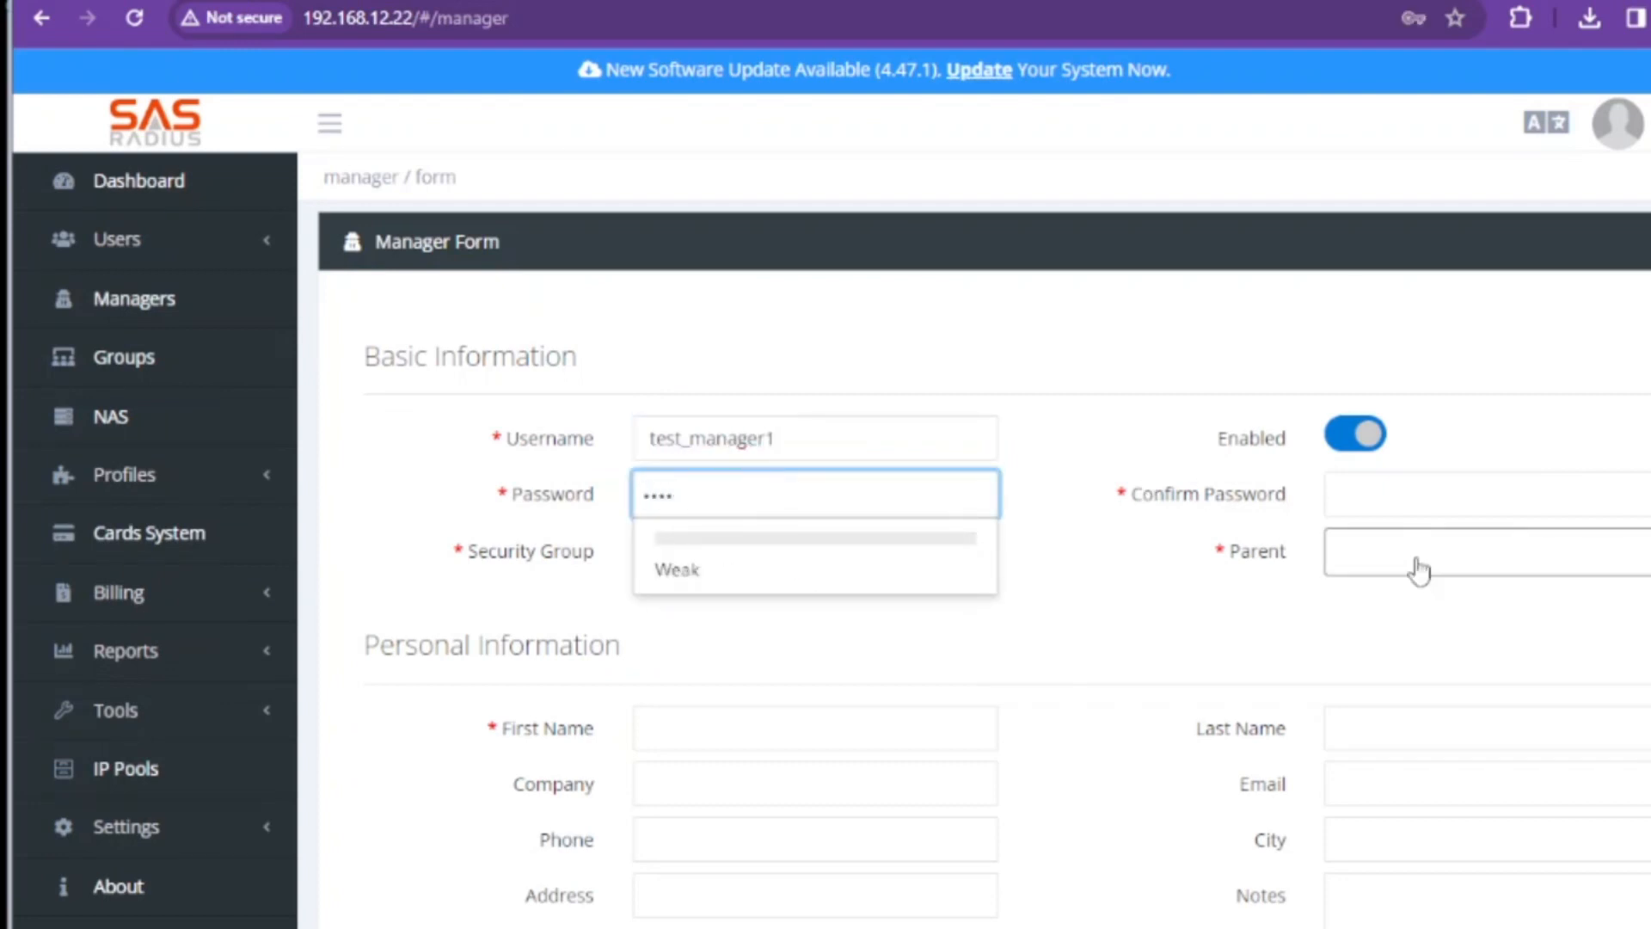
pyautogui.click(1402, 487)
pyautogui.write('•••')
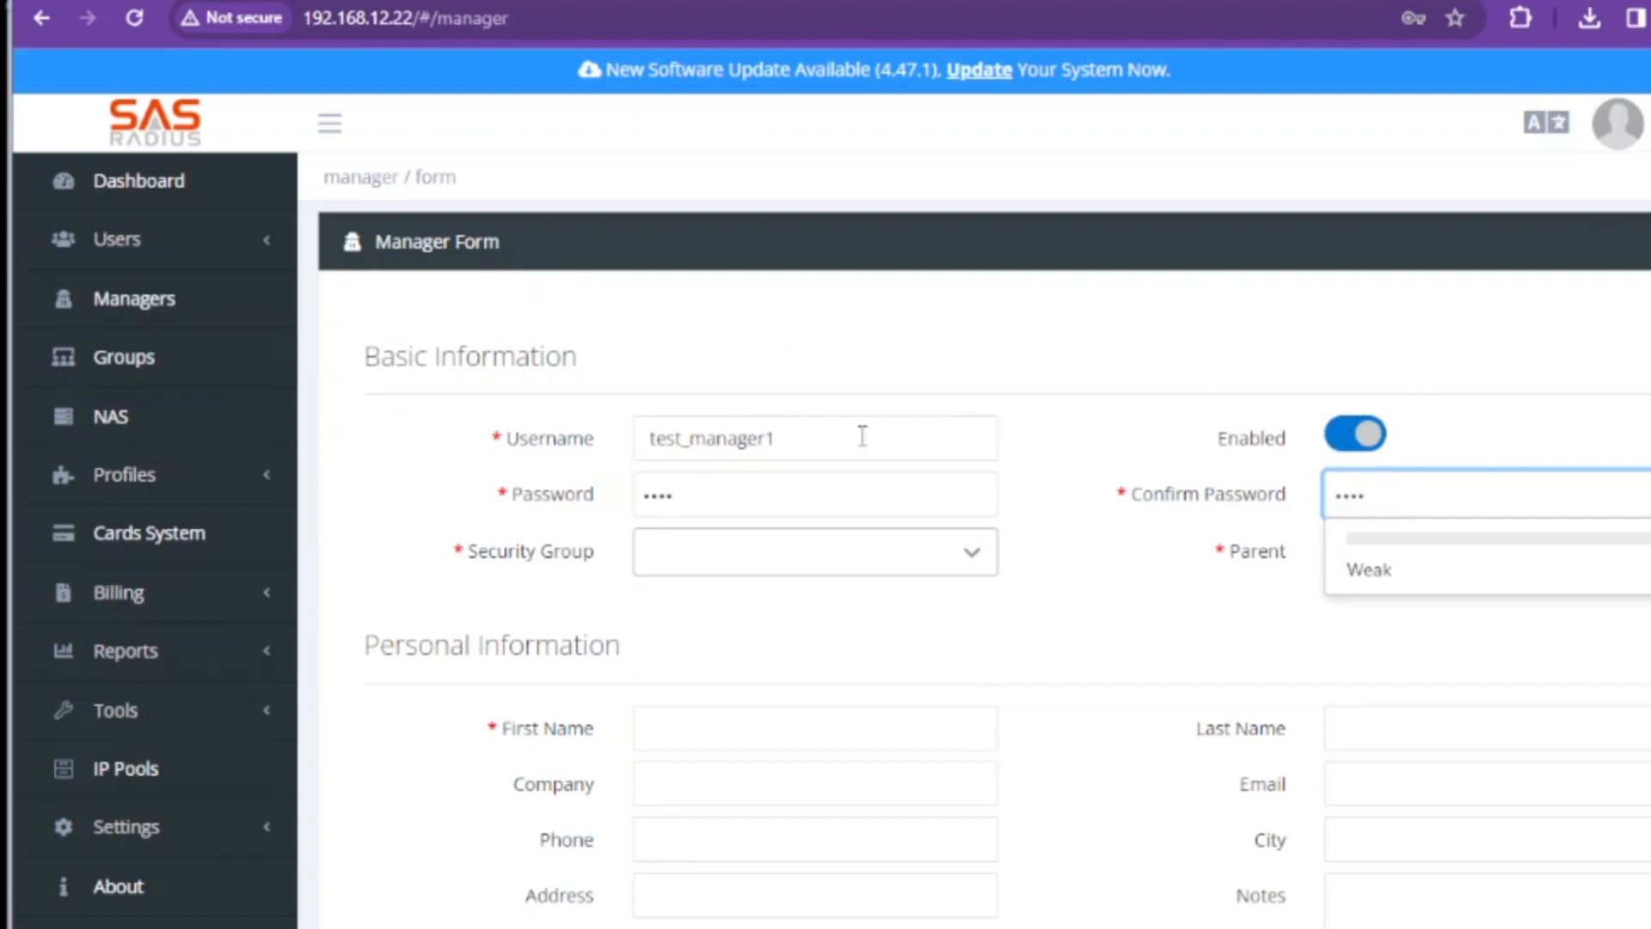
# Assign the Administrator security group and parent admin, and enter first name 'test'
pyautogui.click(783, 560)
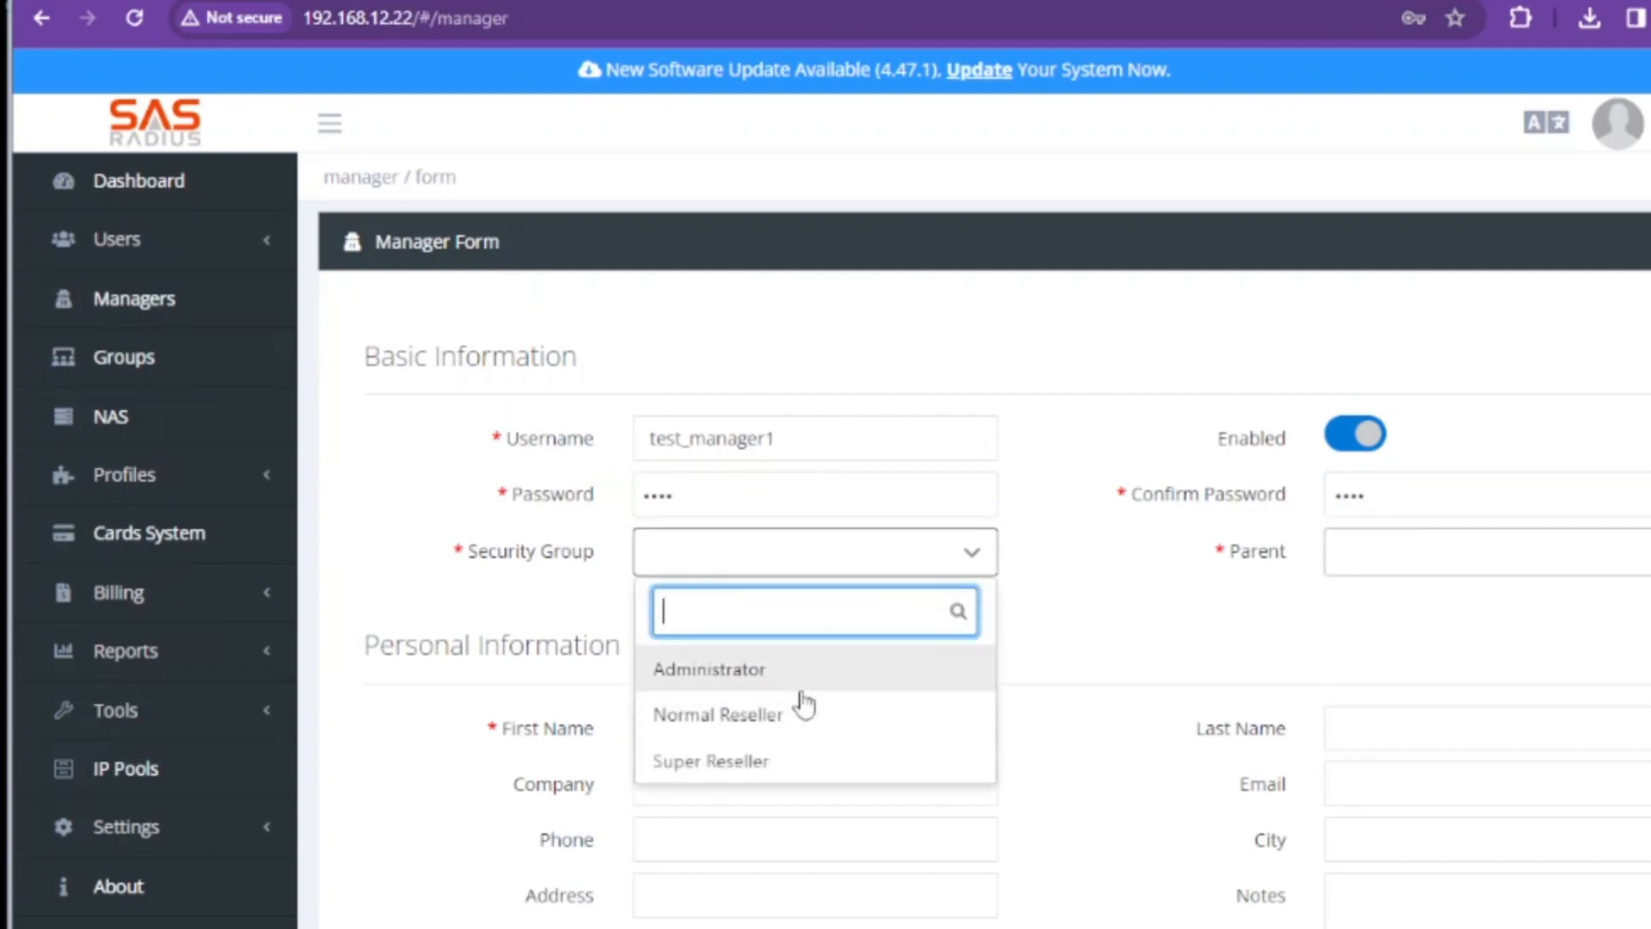
pyautogui.click(701, 678)
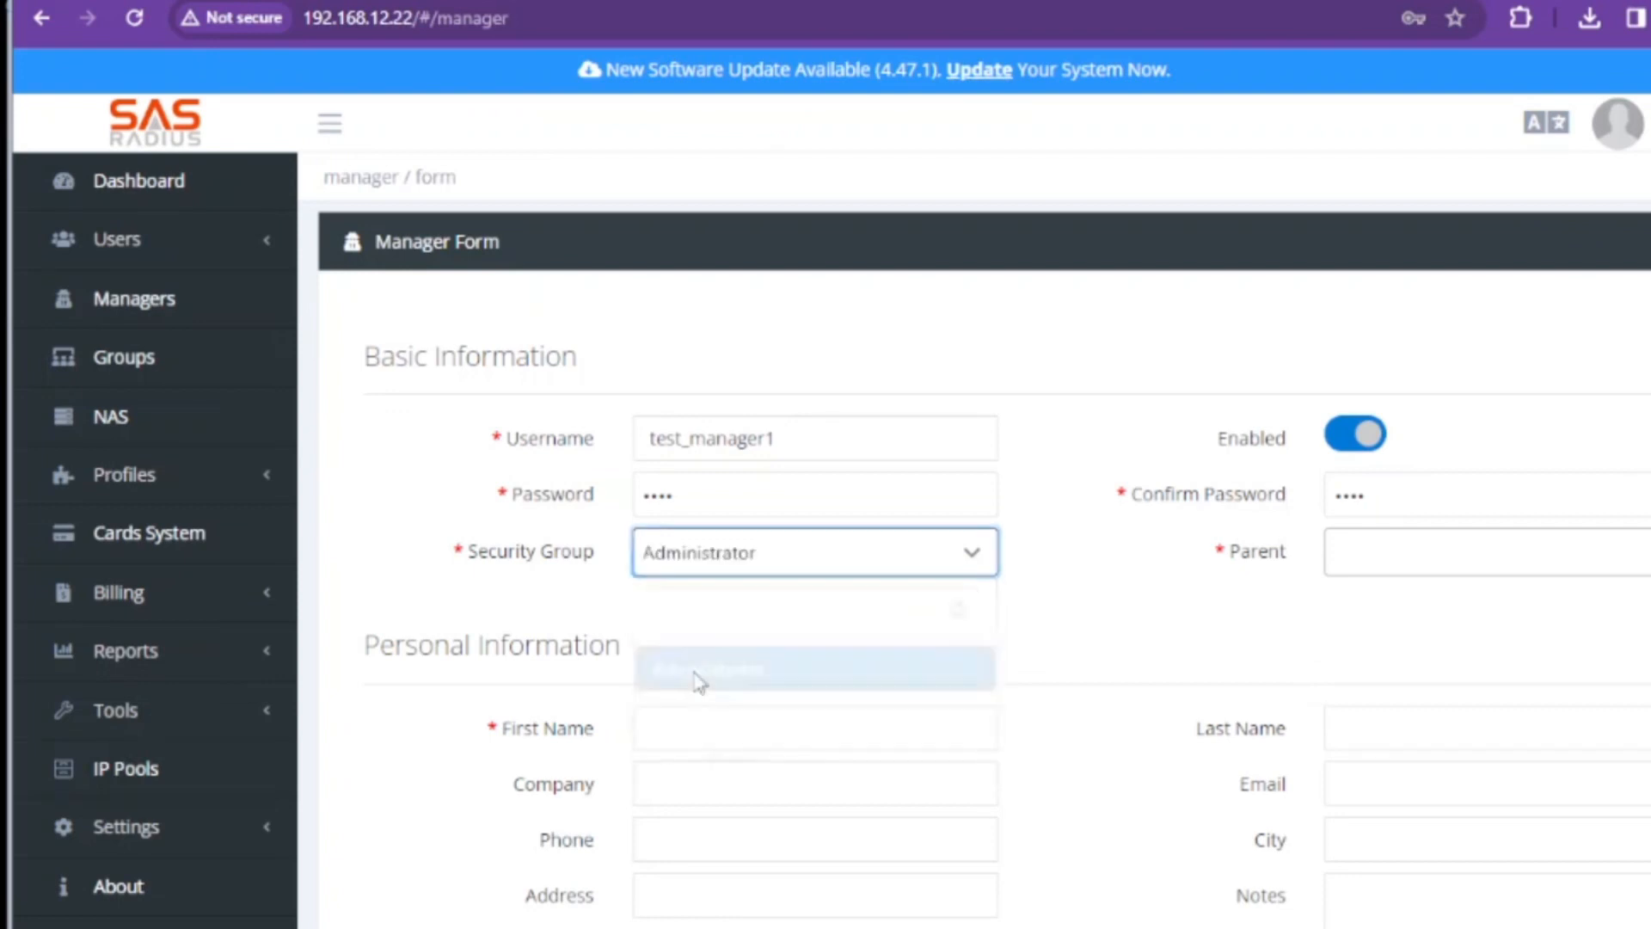
pyautogui.click(1585, 546)
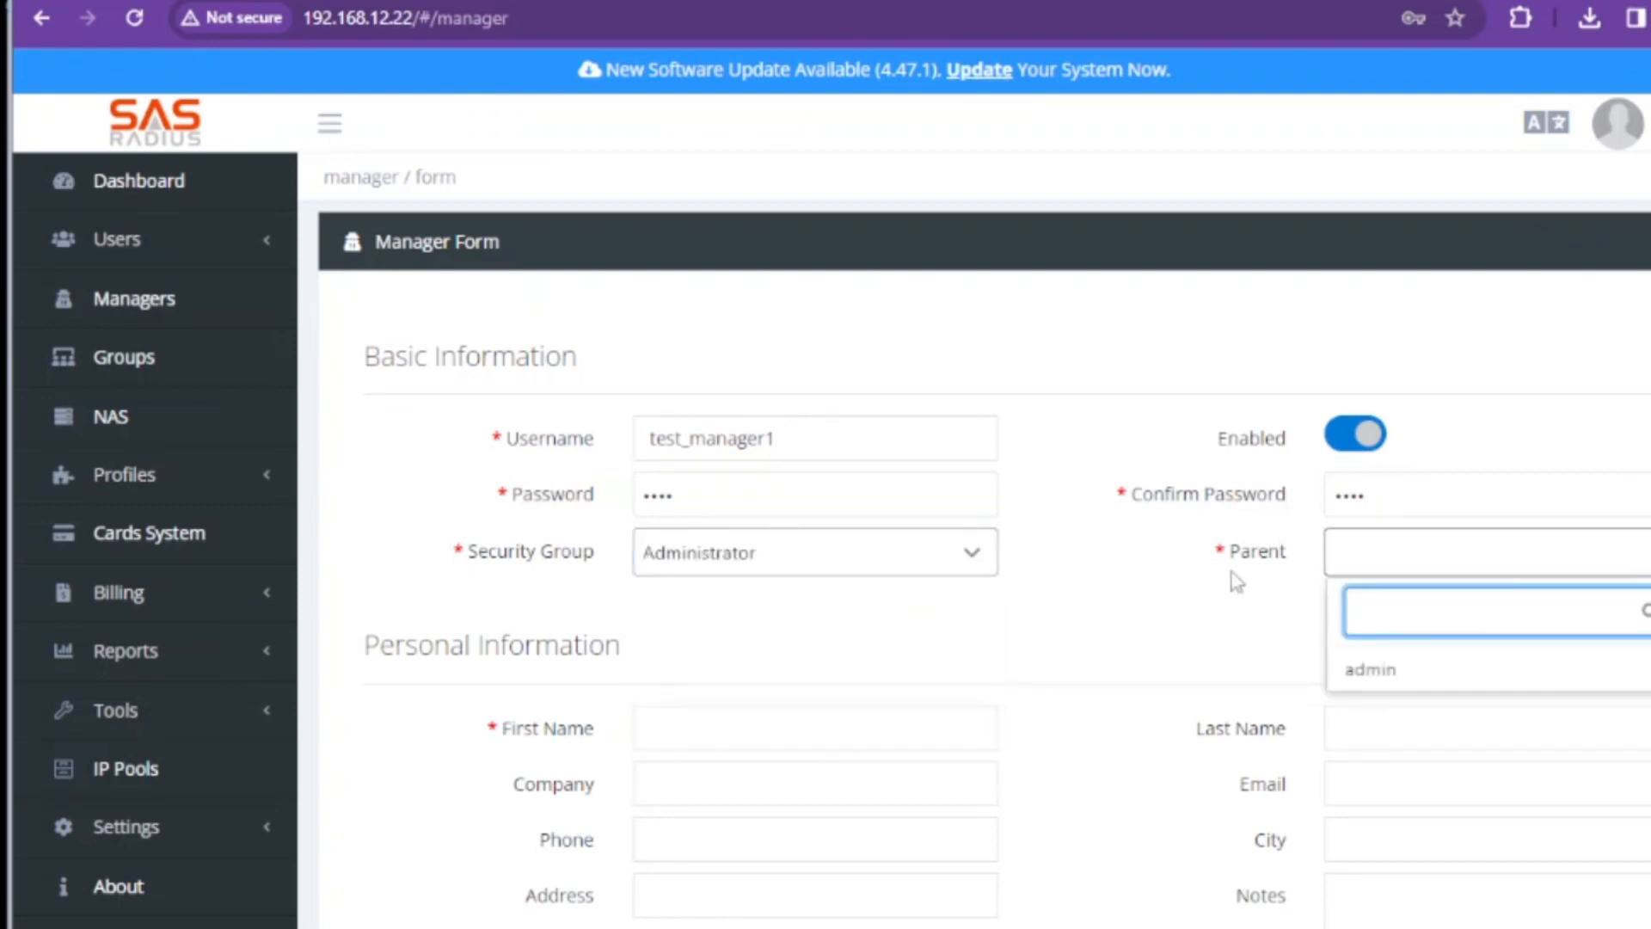
pyautogui.click(1374, 674)
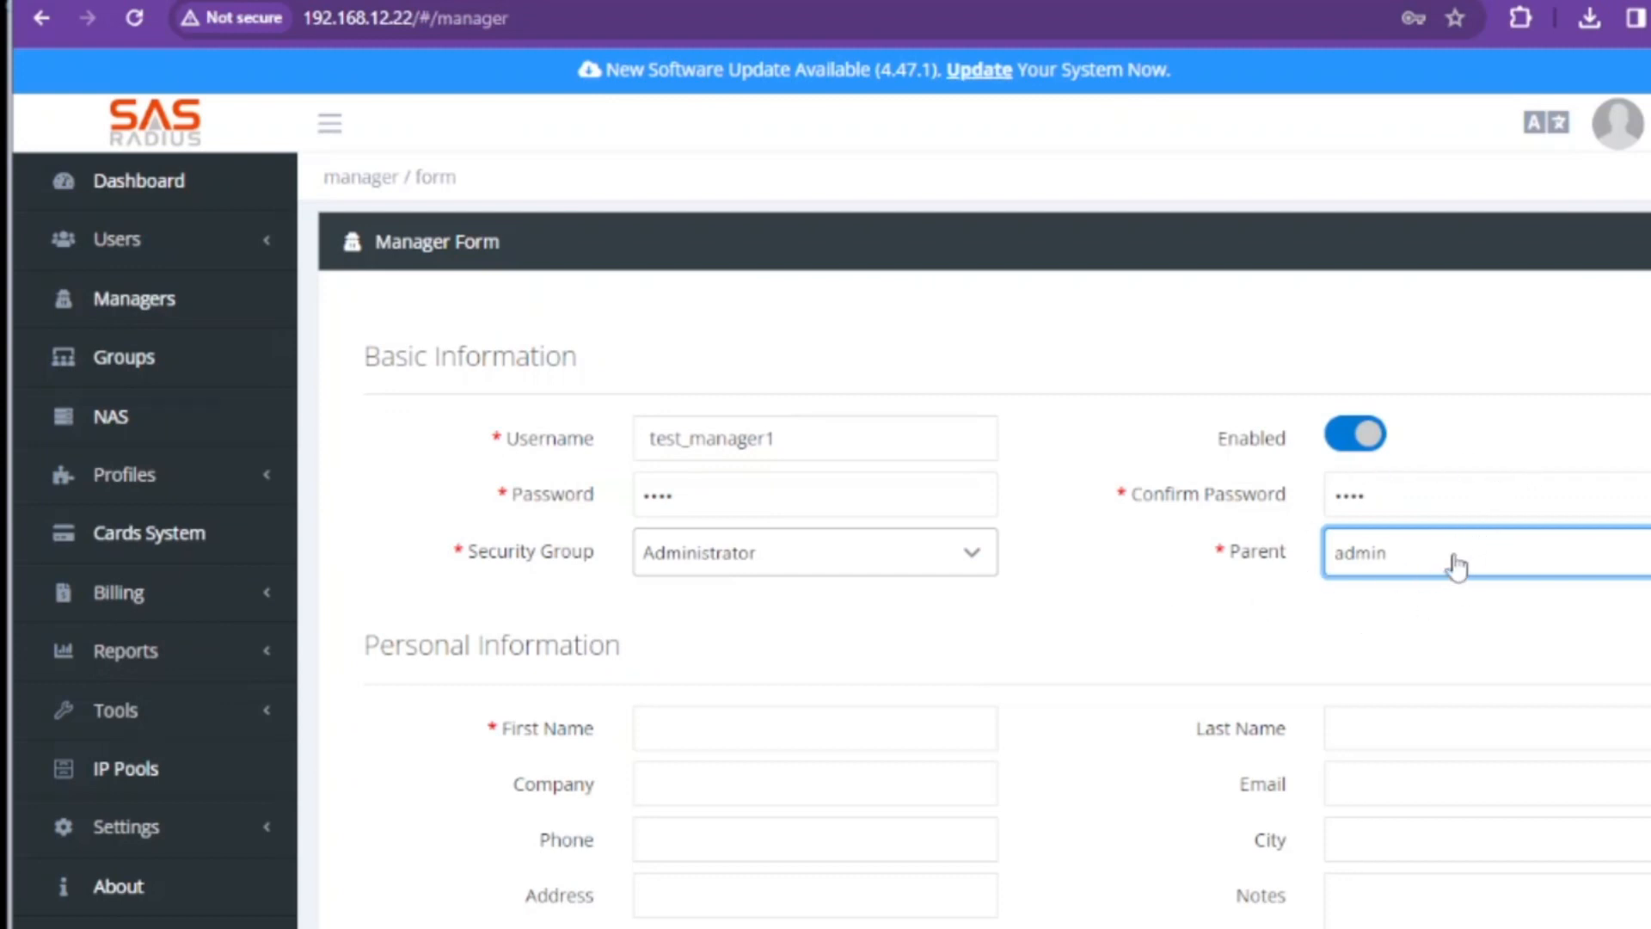
pyautogui.click(840, 745)
pyautogui.write('test')
pyautogui.press('Tab')
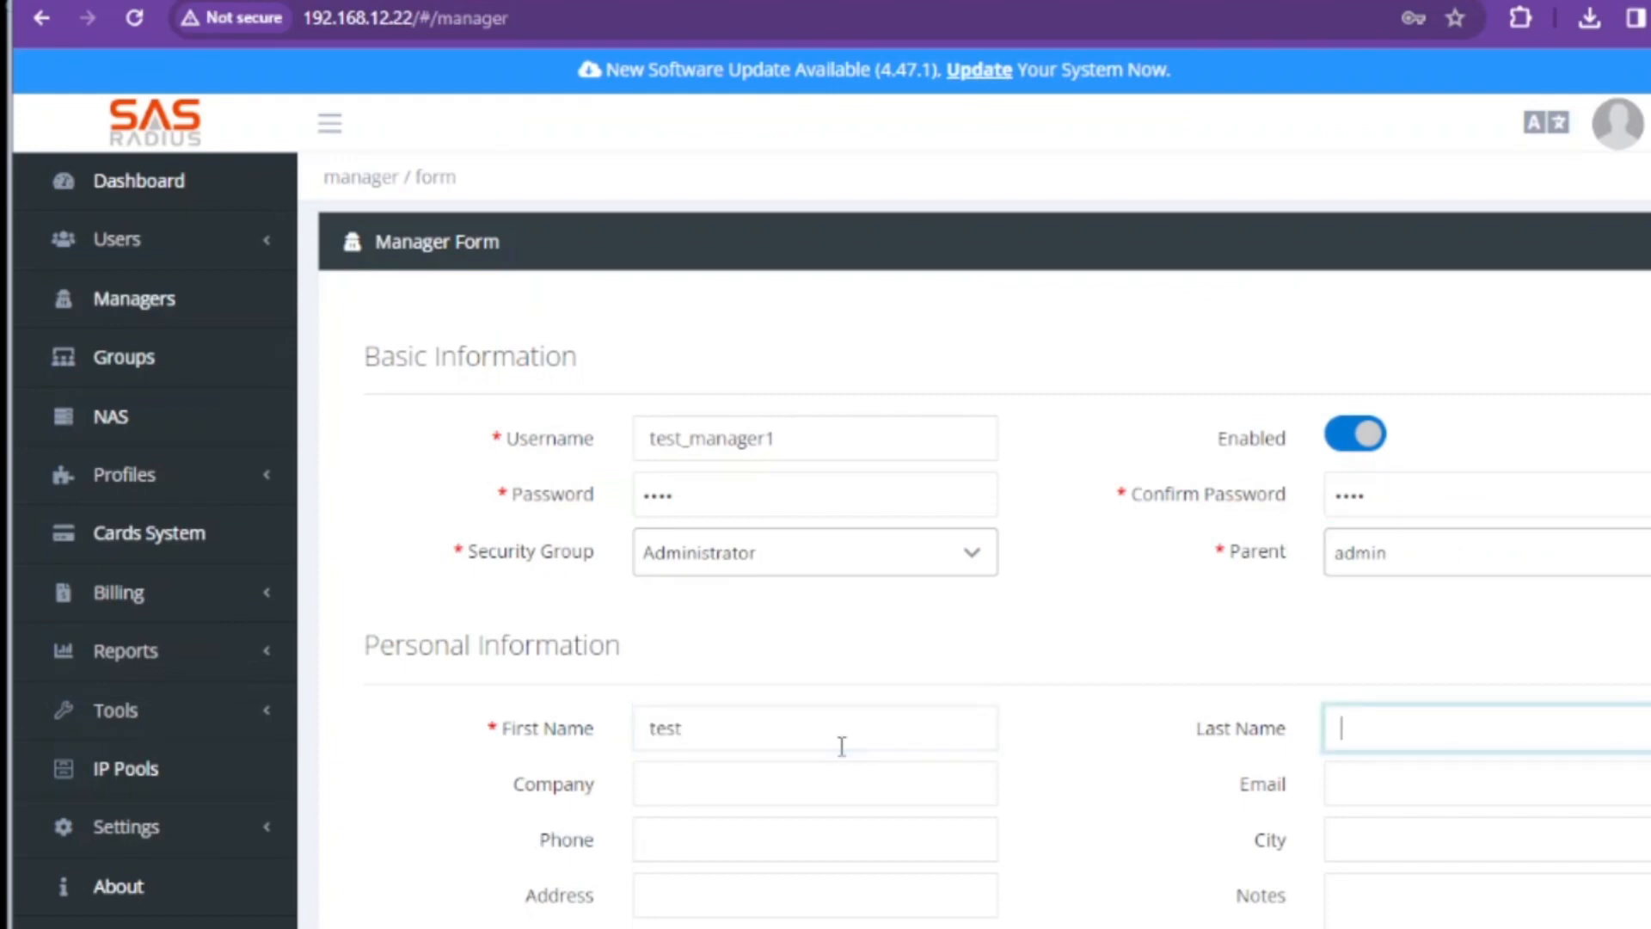
# Enter last name 'manager1' and review the form, leaving the manager Group unset
pyautogui.write('manager1')
pyautogui.scroll(-10, 842, 745)
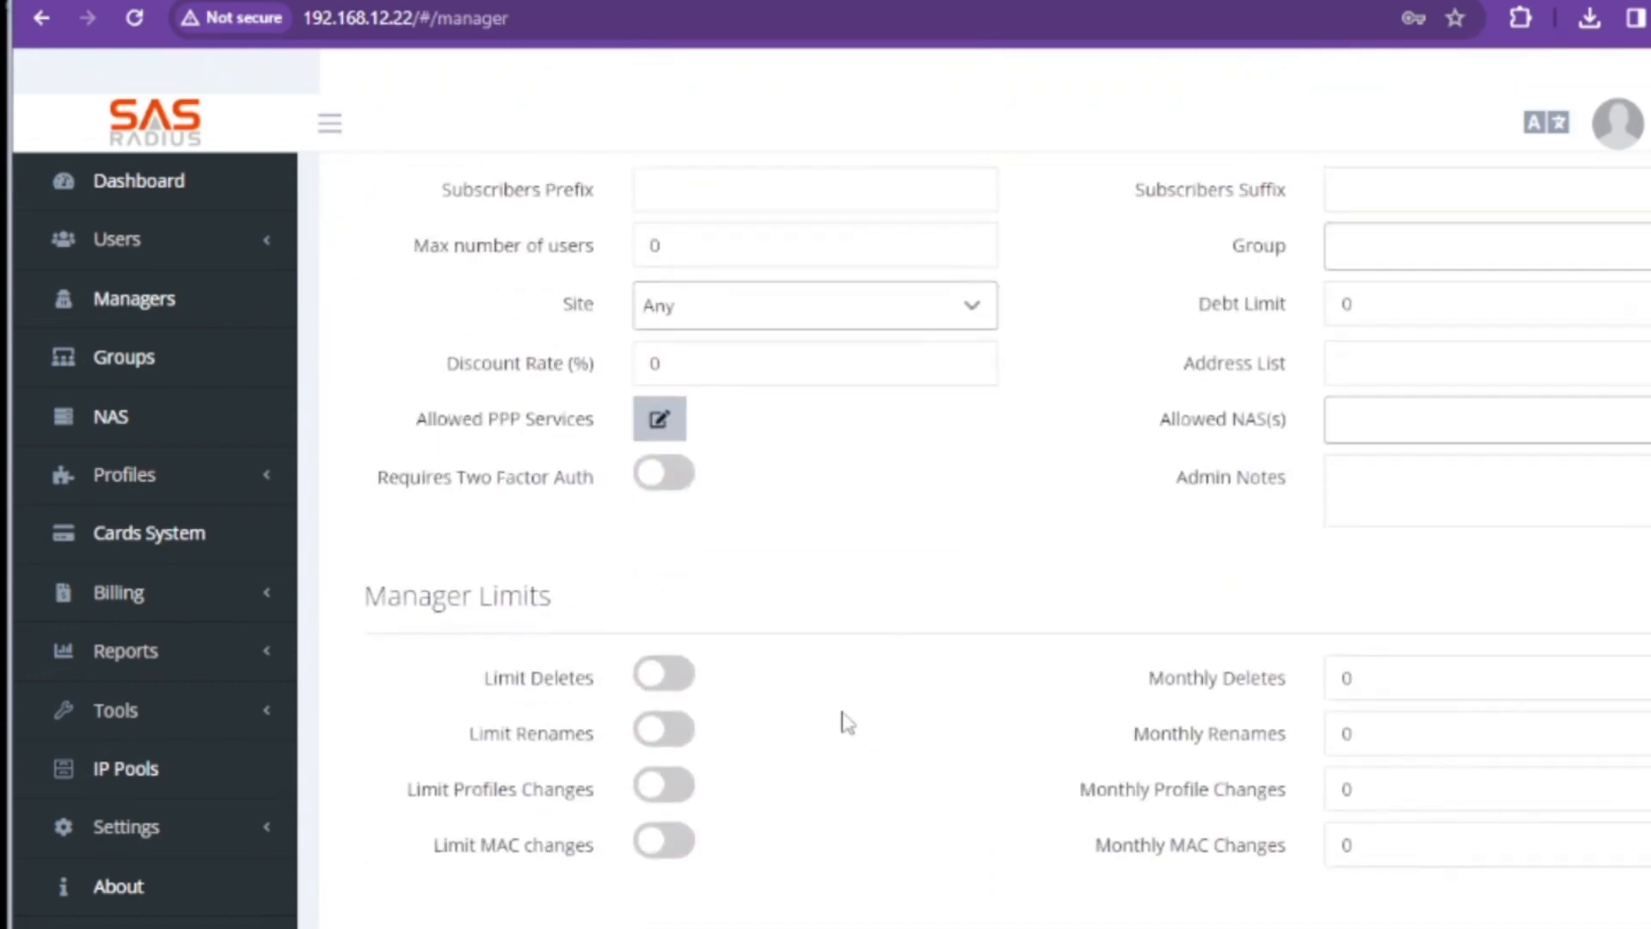
pyautogui.scroll(10, 899, 680)
pyautogui.scroll(-3, 947, 808)
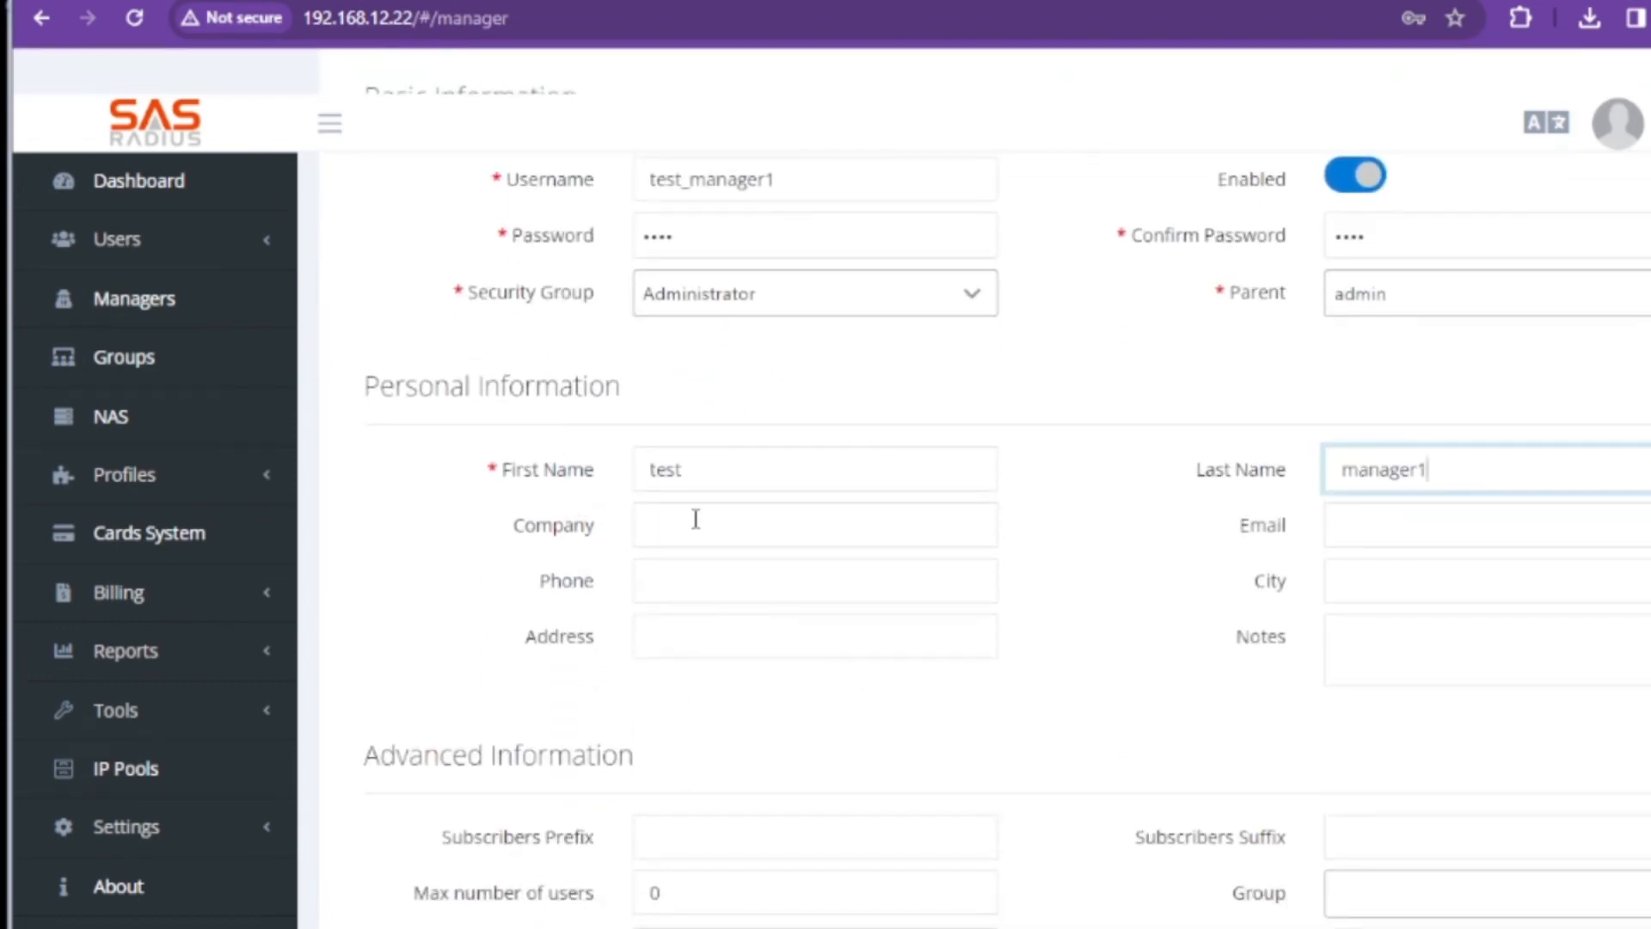
pyautogui.scroll(-4, 884, 560)
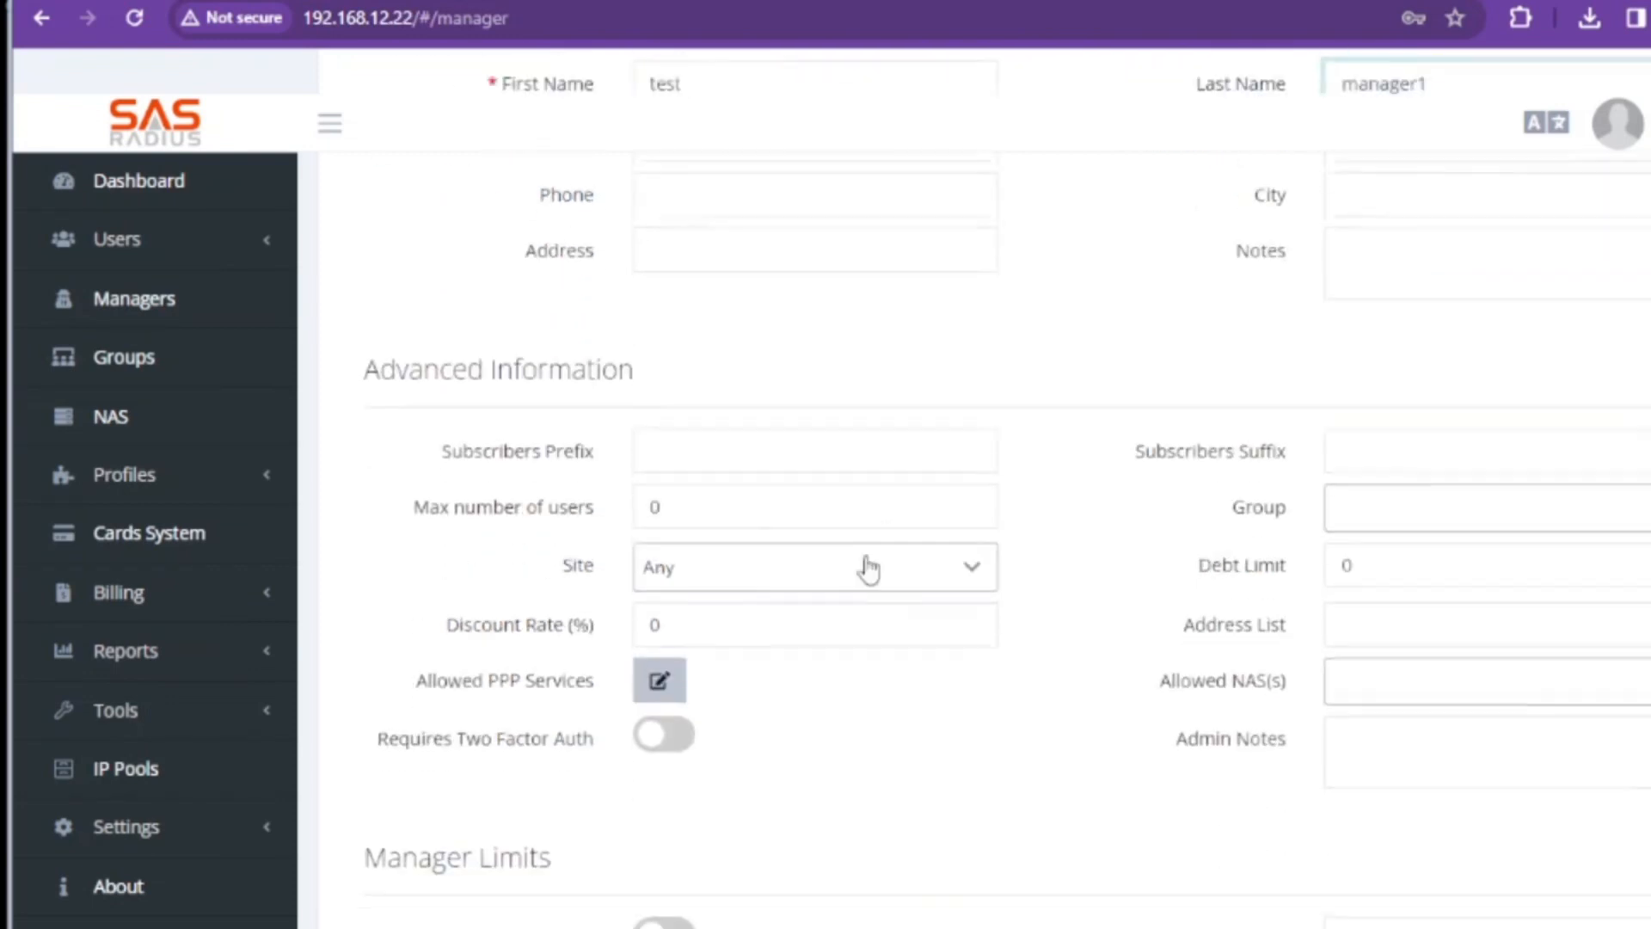
pyautogui.click(721, 460)
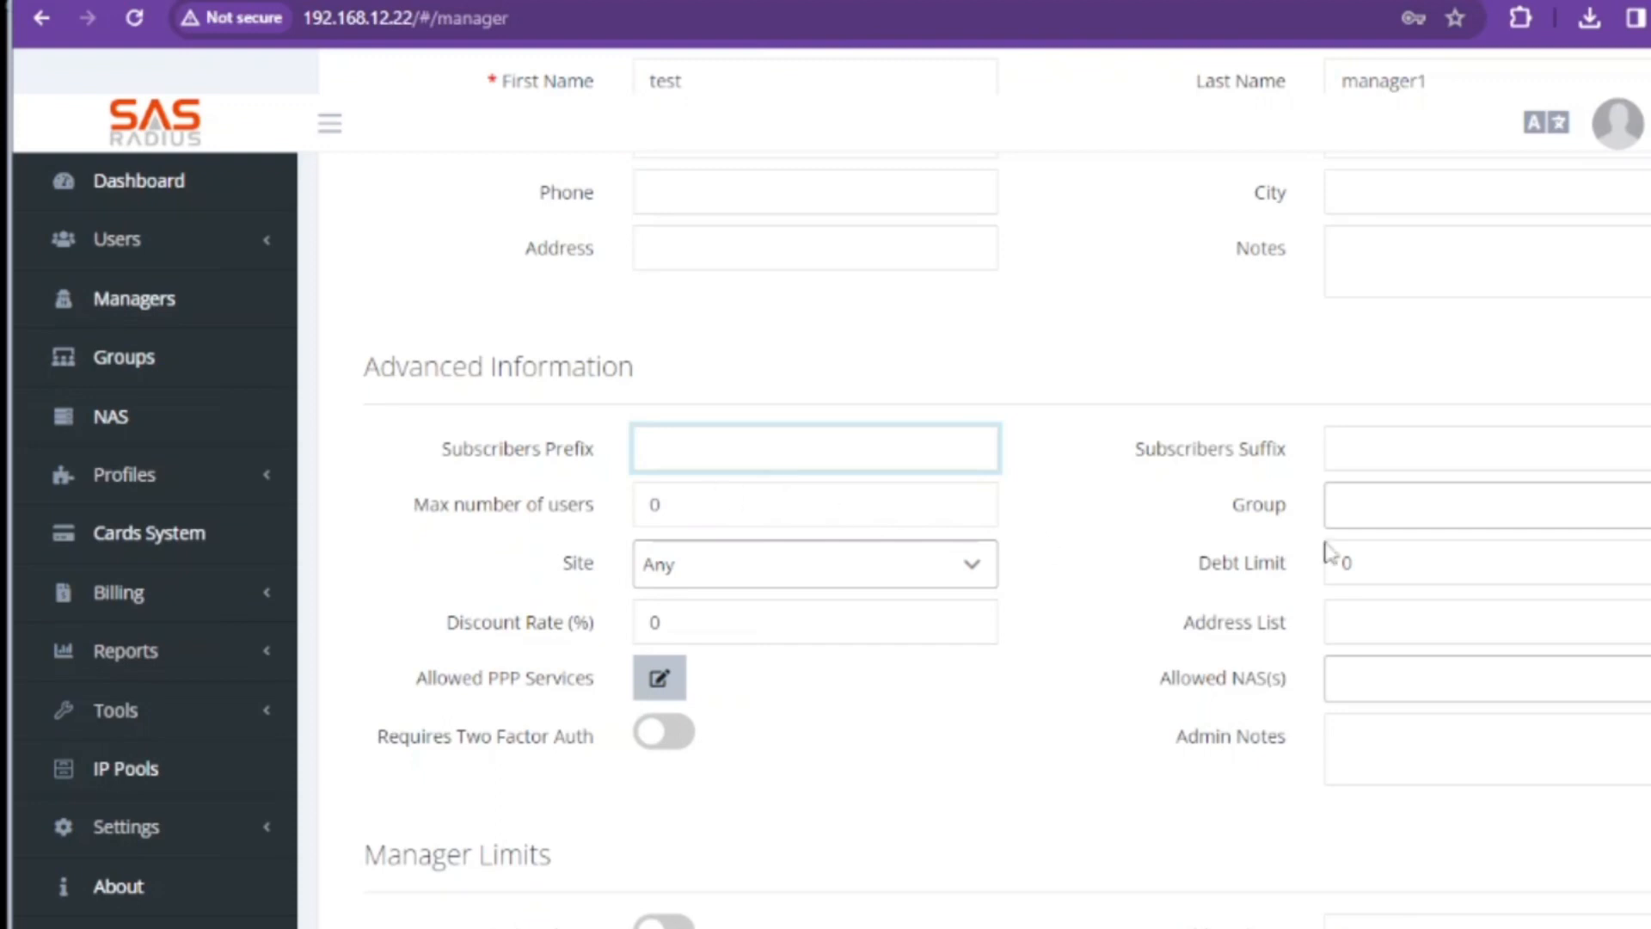
pyautogui.click(1514, 512)
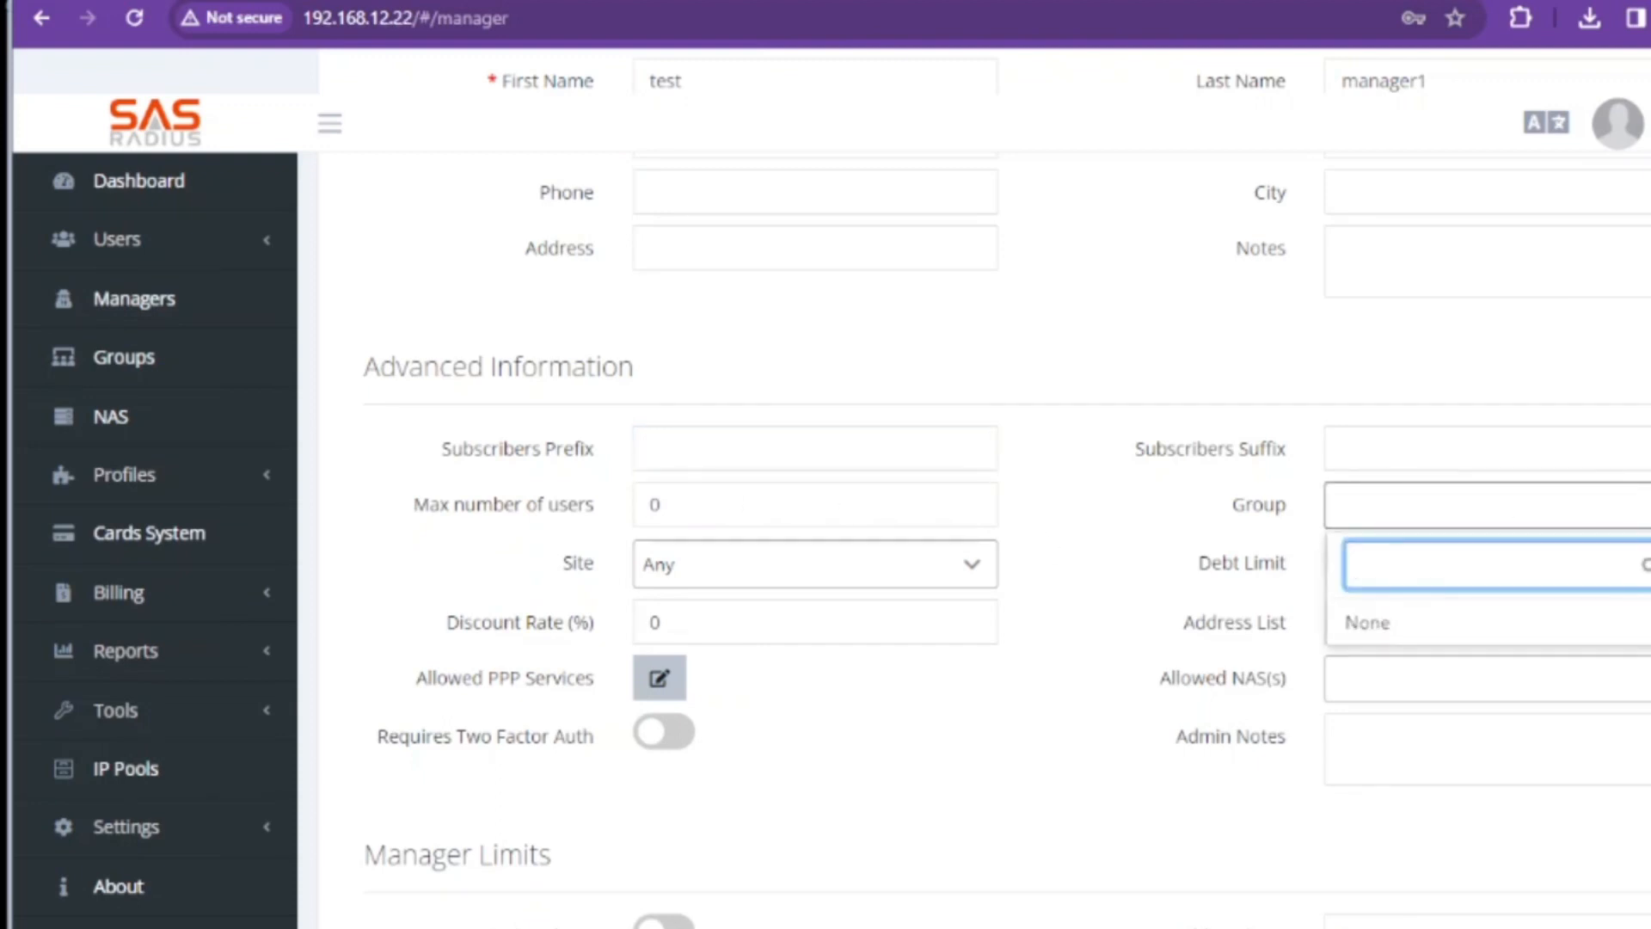
pyautogui.press('Escape')
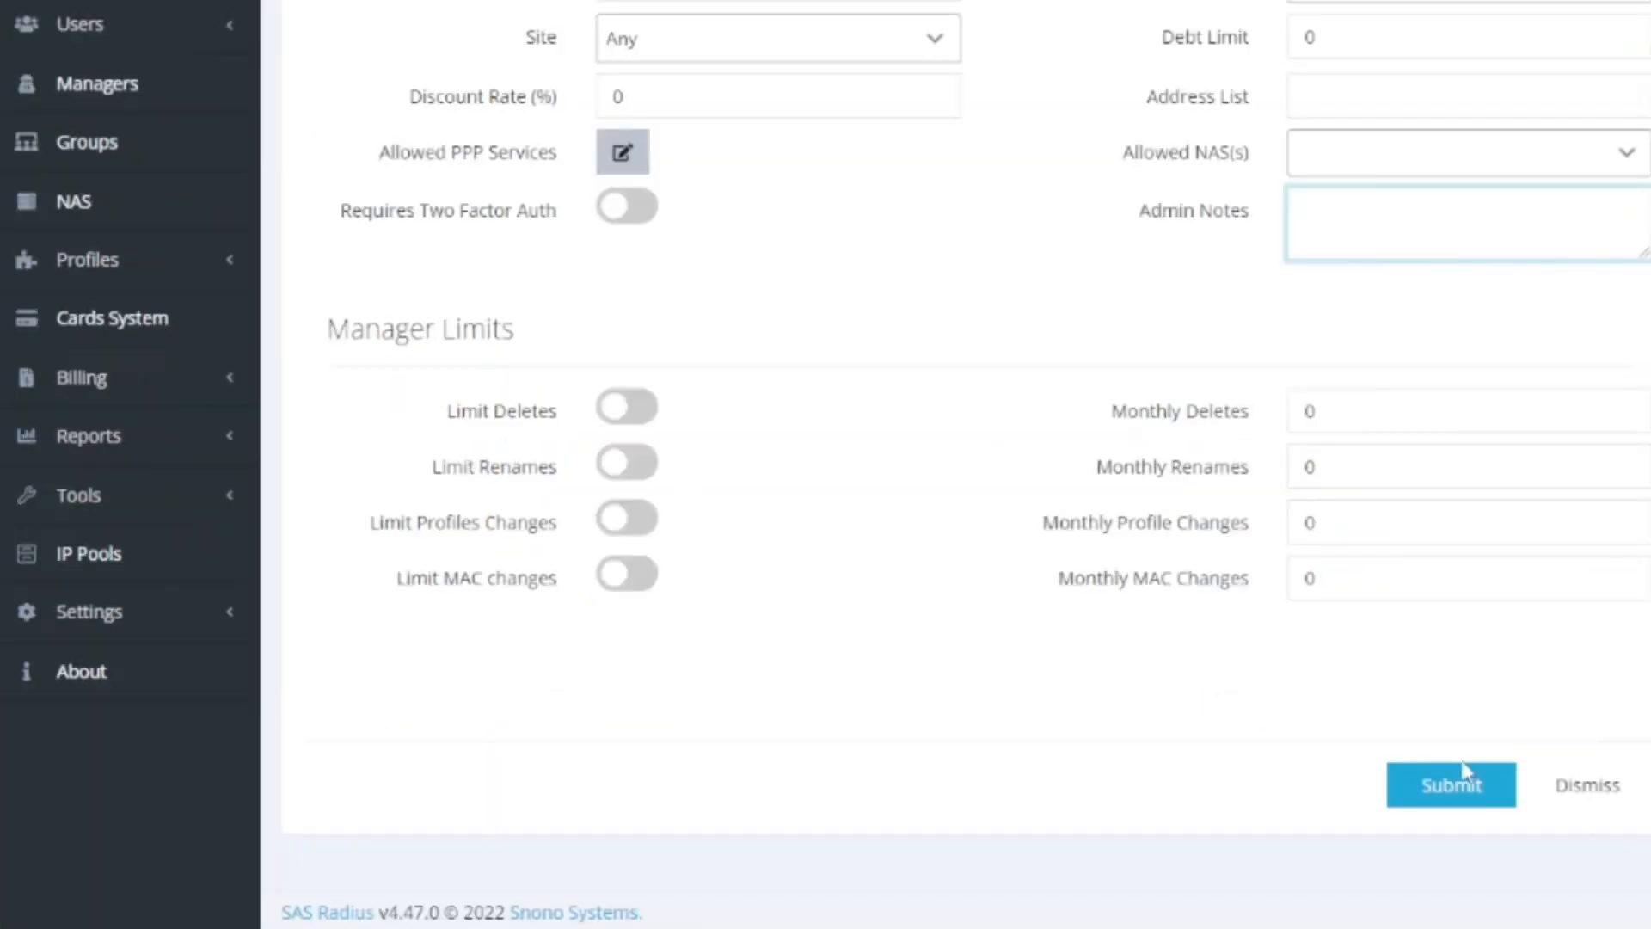
# Submit test_manager1, select its row in the Managers List, and start a new manager form
pyautogui.click(1467, 792)
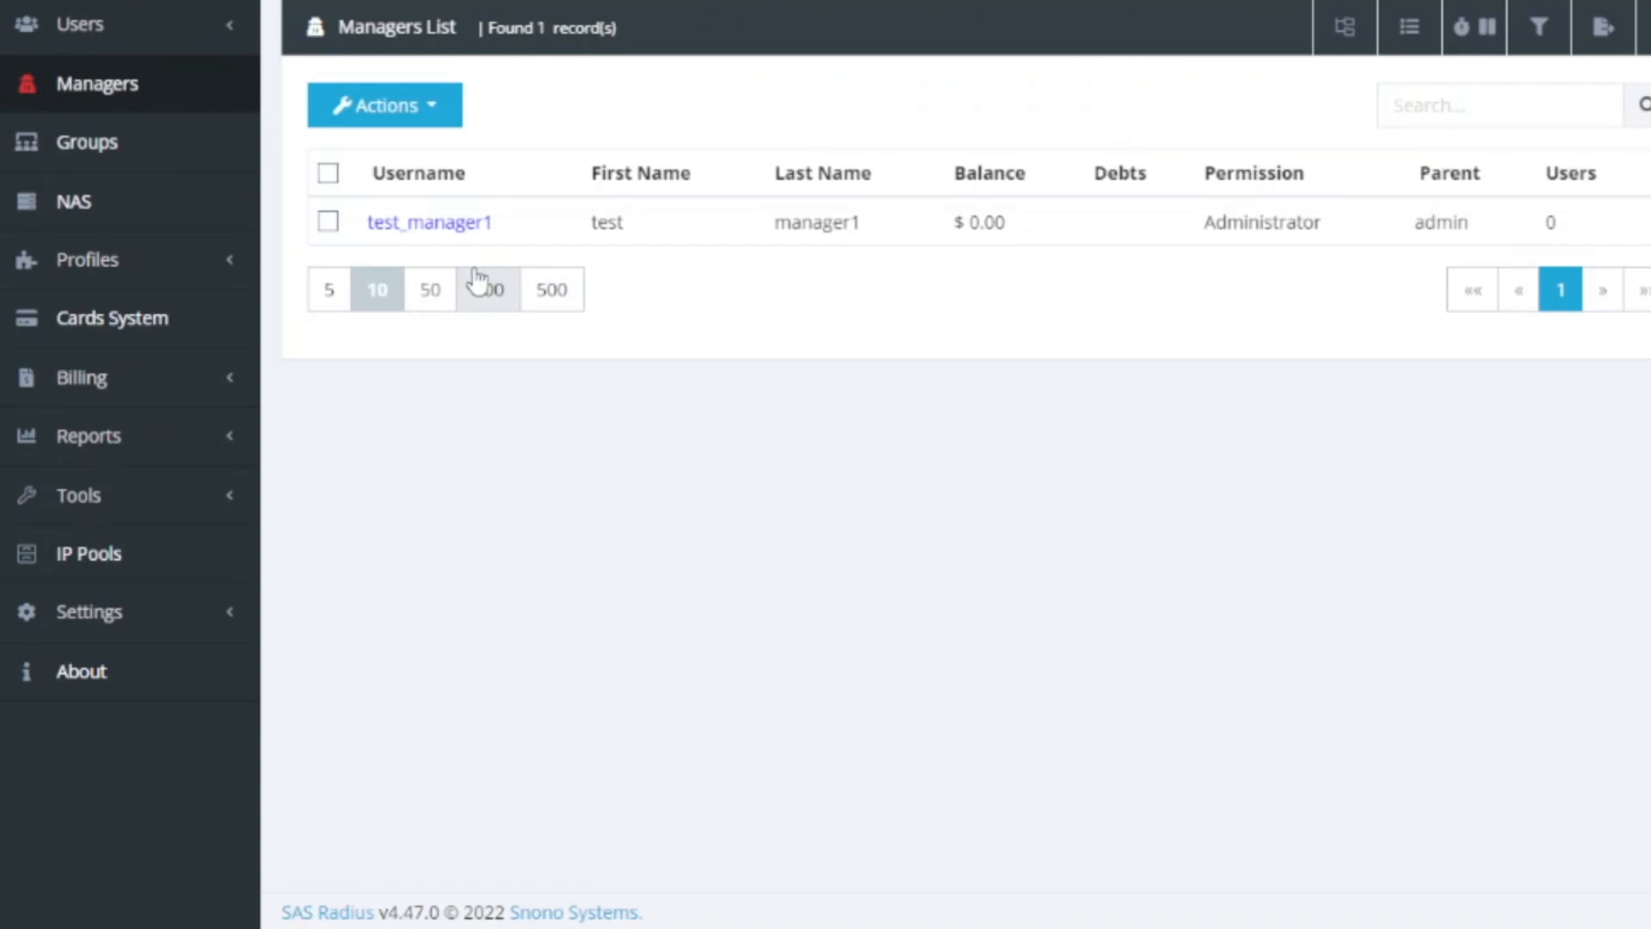
pyautogui.moveTo(1193, 232); pyautogui.dragTo(1385, 241)
pyautogui.click(1385, 240)
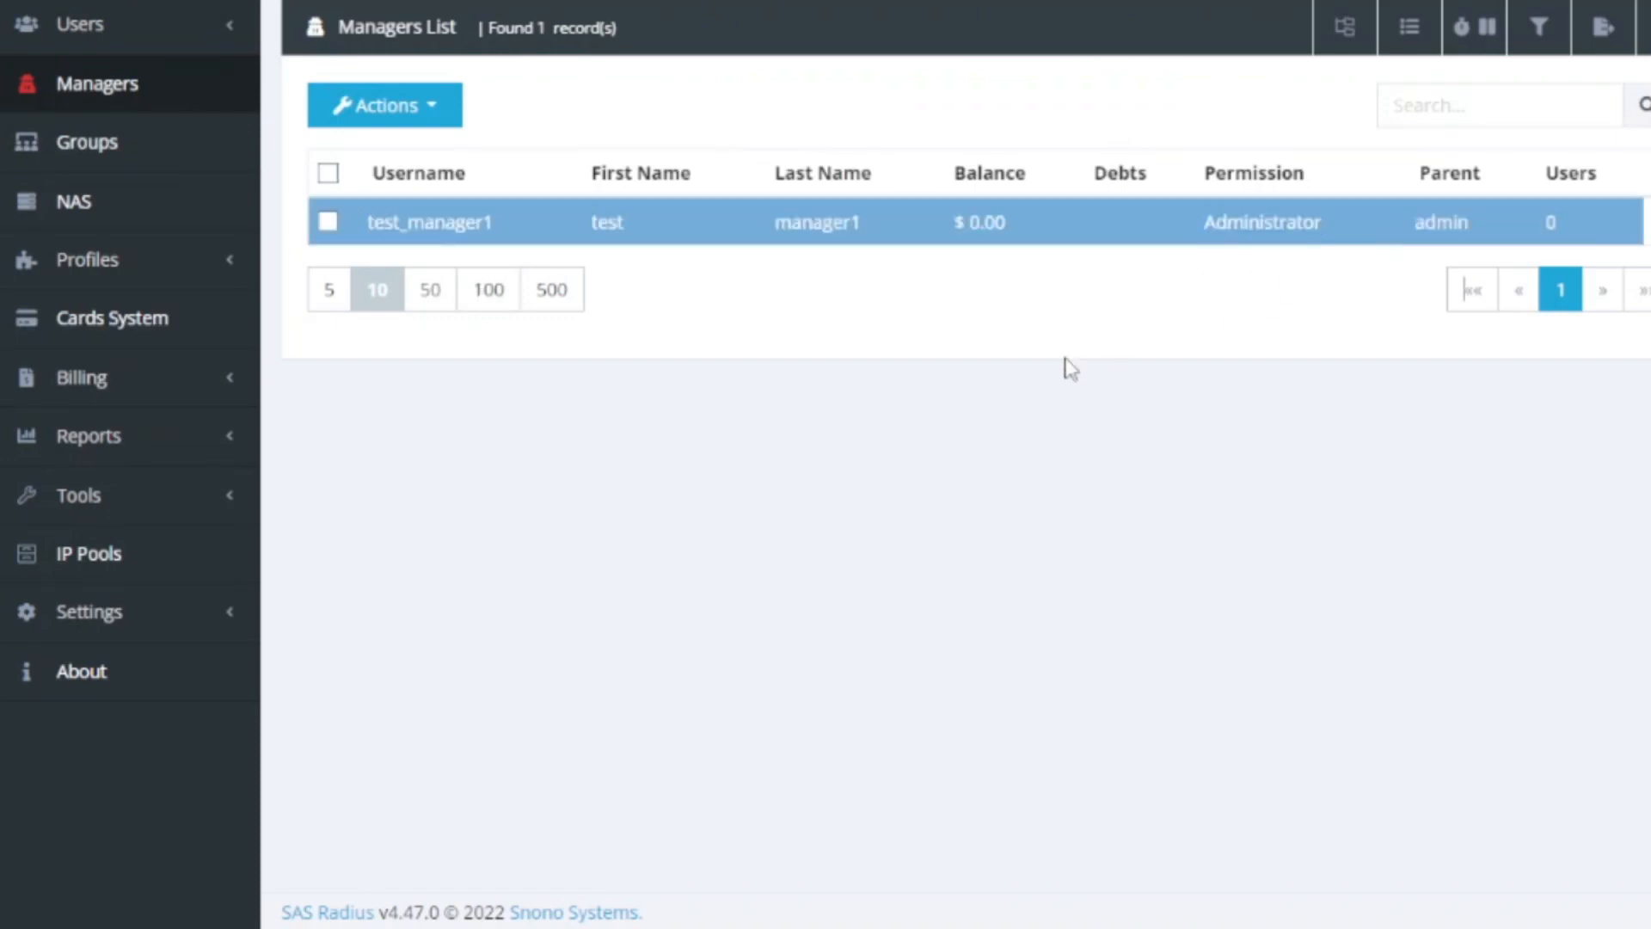
pyautogui.click(432, 106)
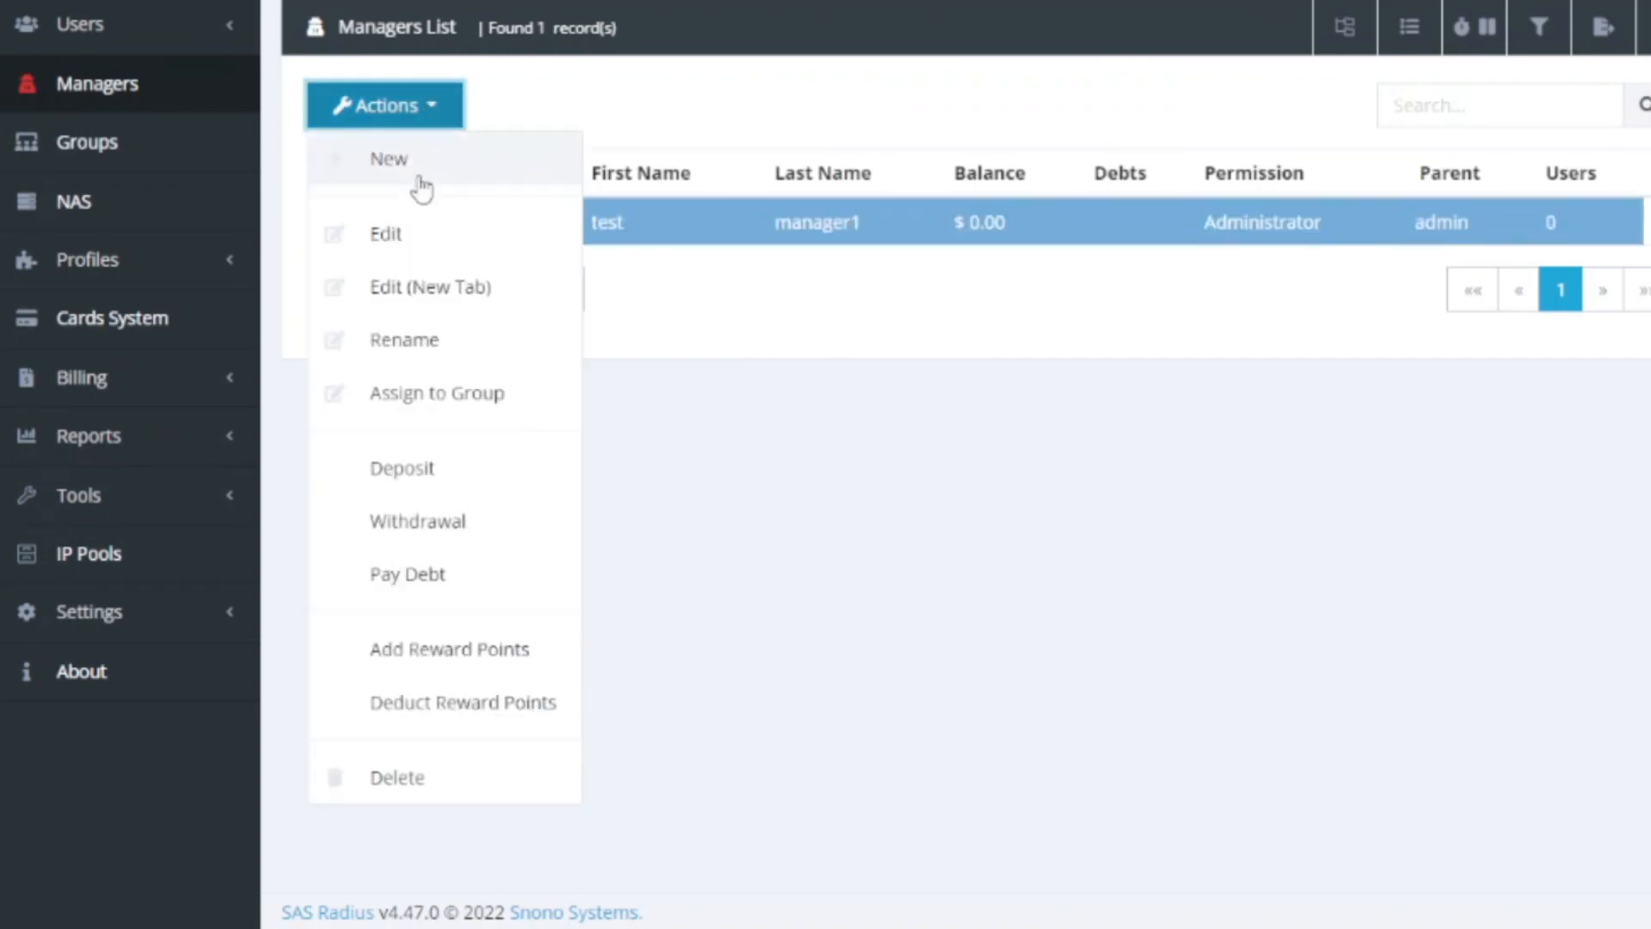
pyautogui.click(422, 177)
# Enter username 'test1manager2' with a matching password and confirmation
pyautogui.click(662, 234)
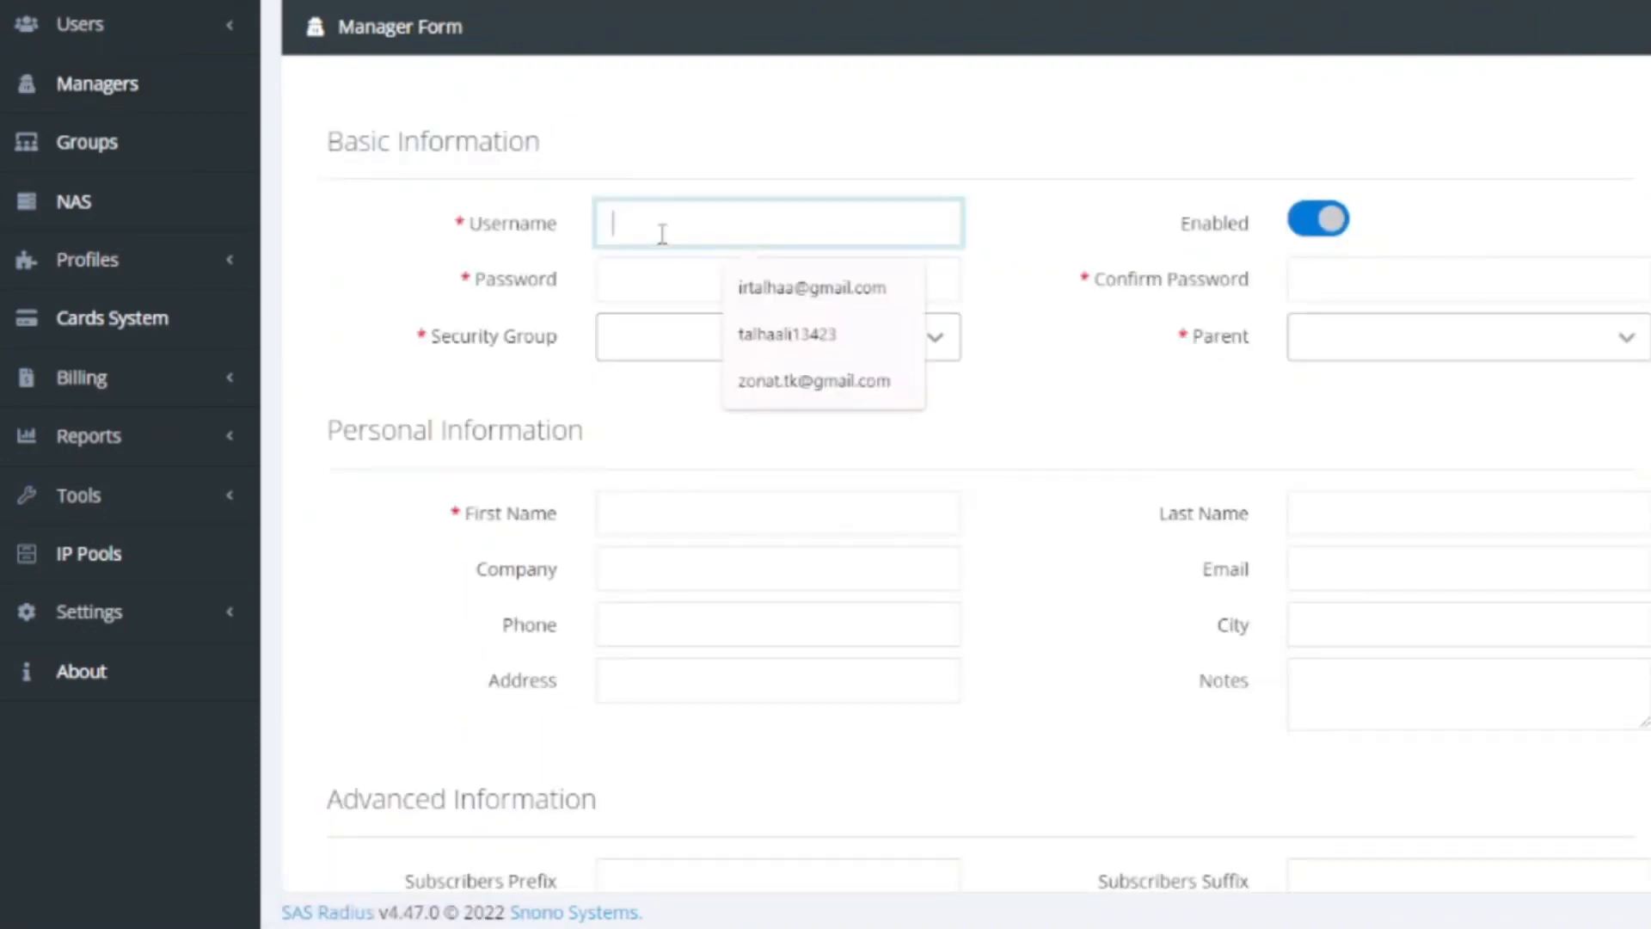
pyautogui.write('test1')
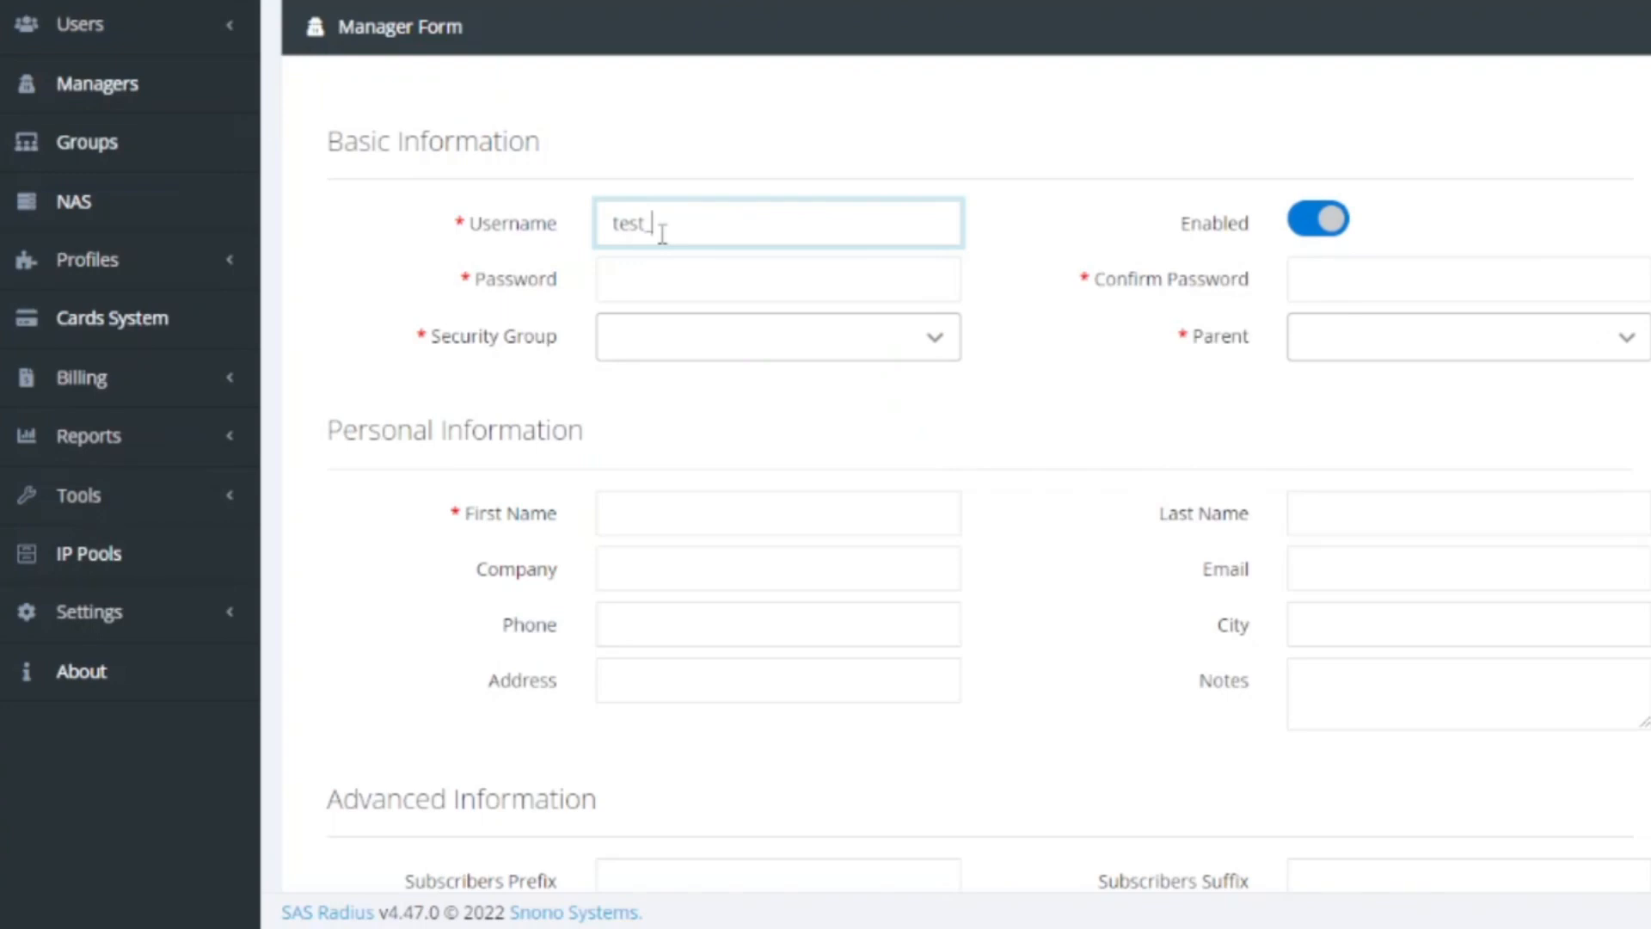
pyautogui.write('manager2')
pyautogui.press('Tab')
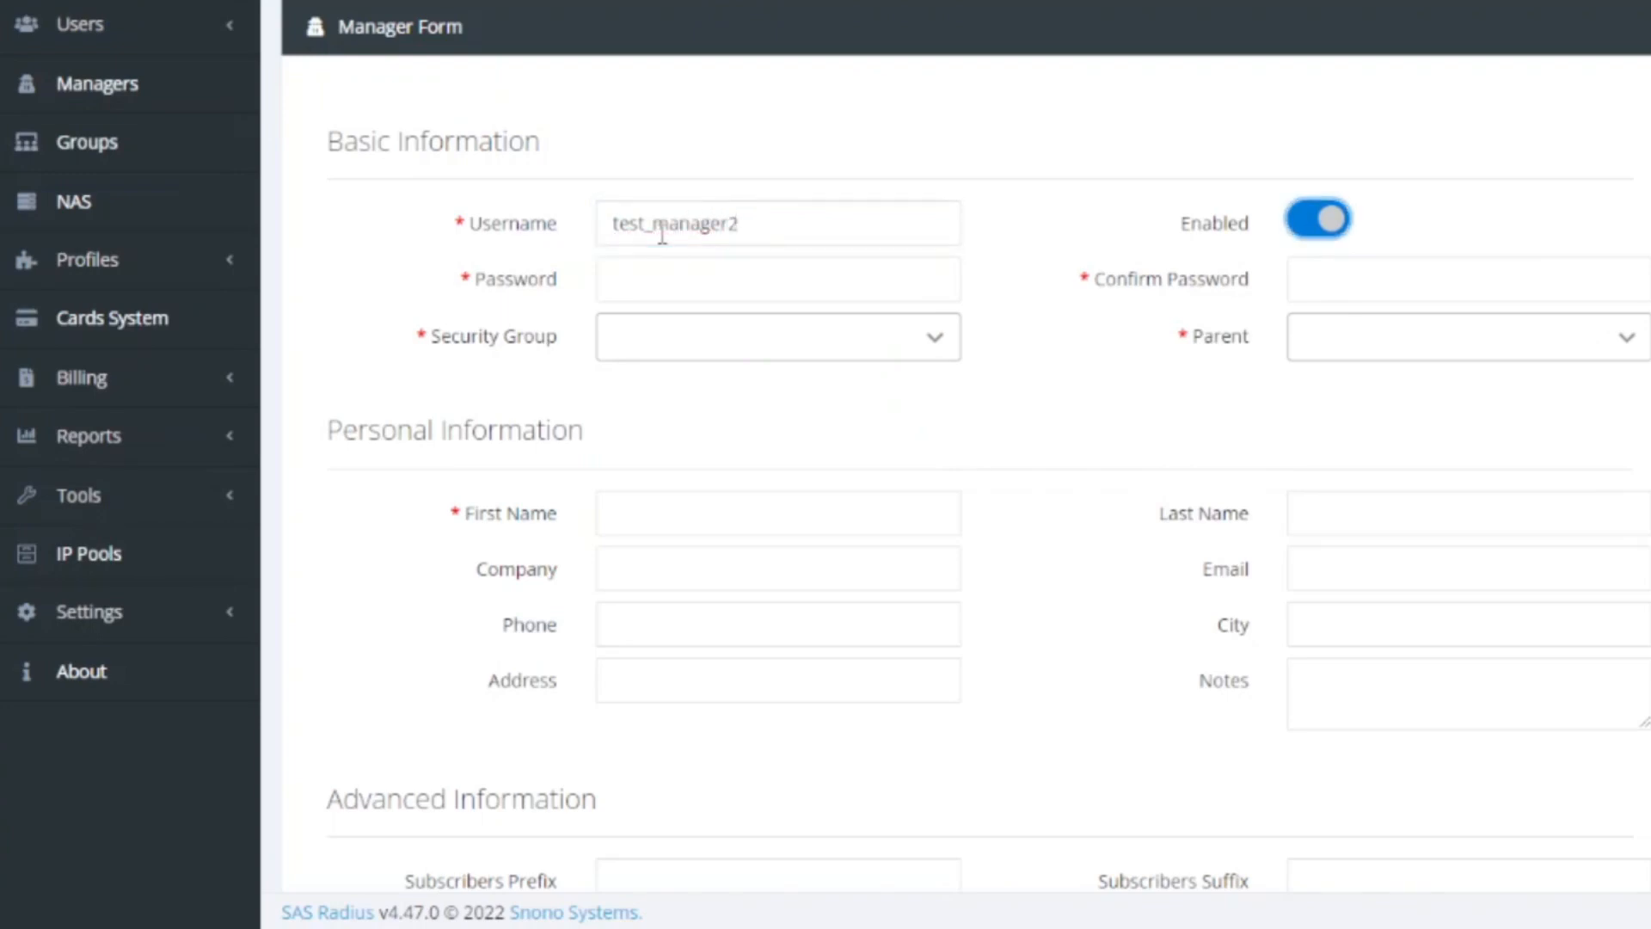
pyautogui.click(722, 299)
pyautogui.write('1234')
pyautogui.press('Tab')
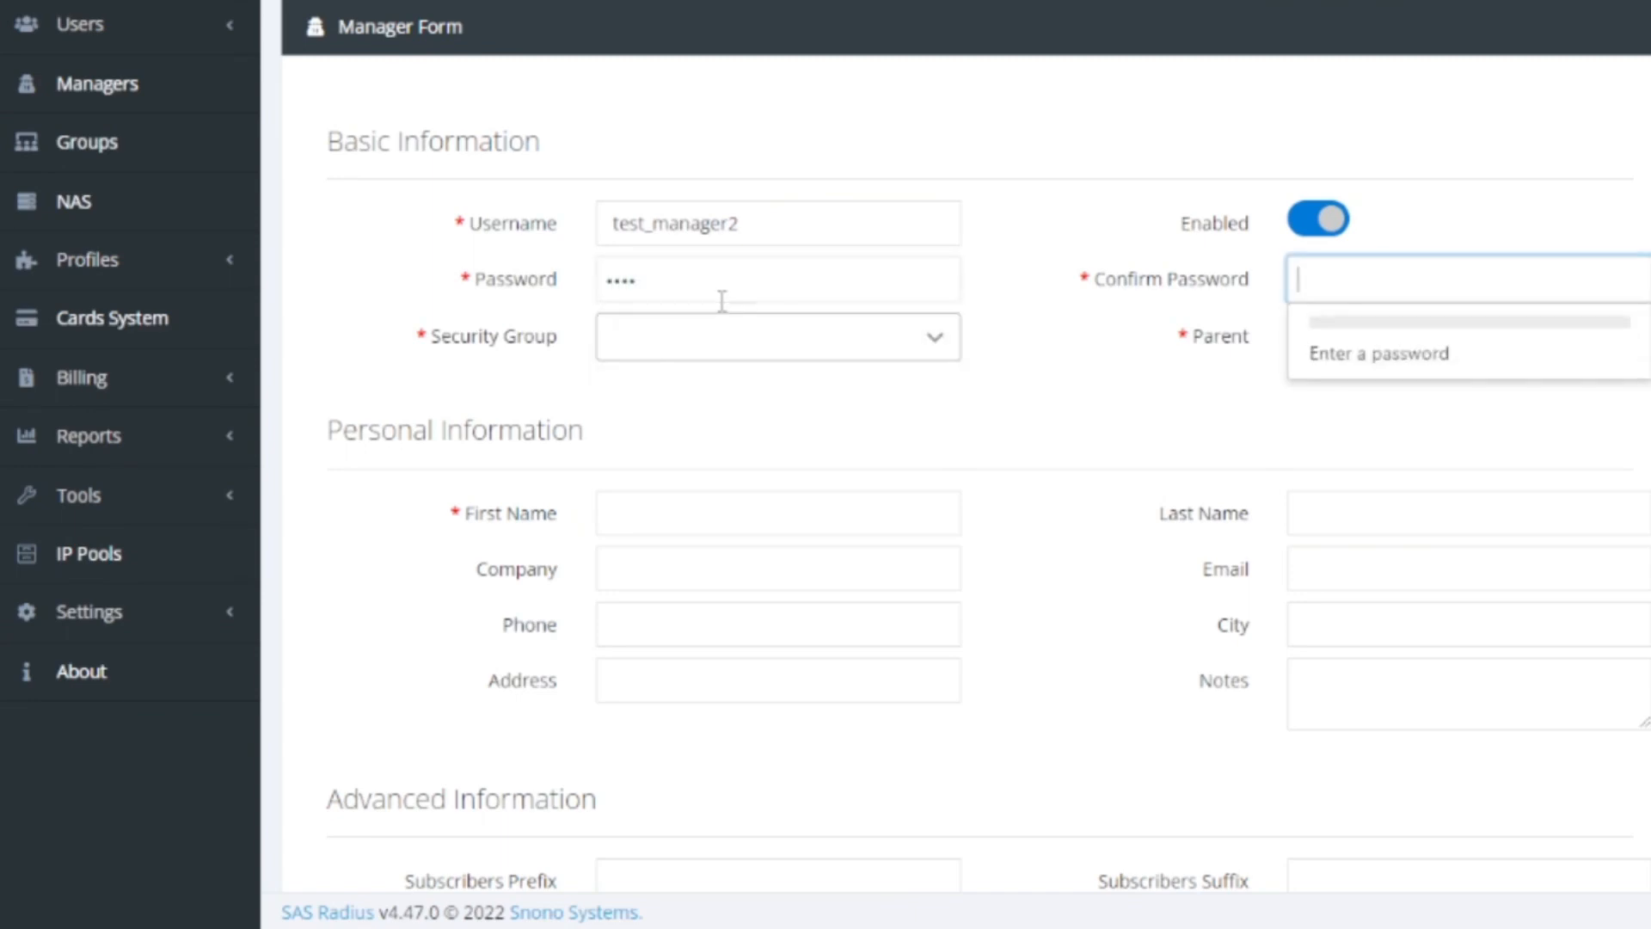
pyautogui.write('1234')
pyautogui.press('Tab')
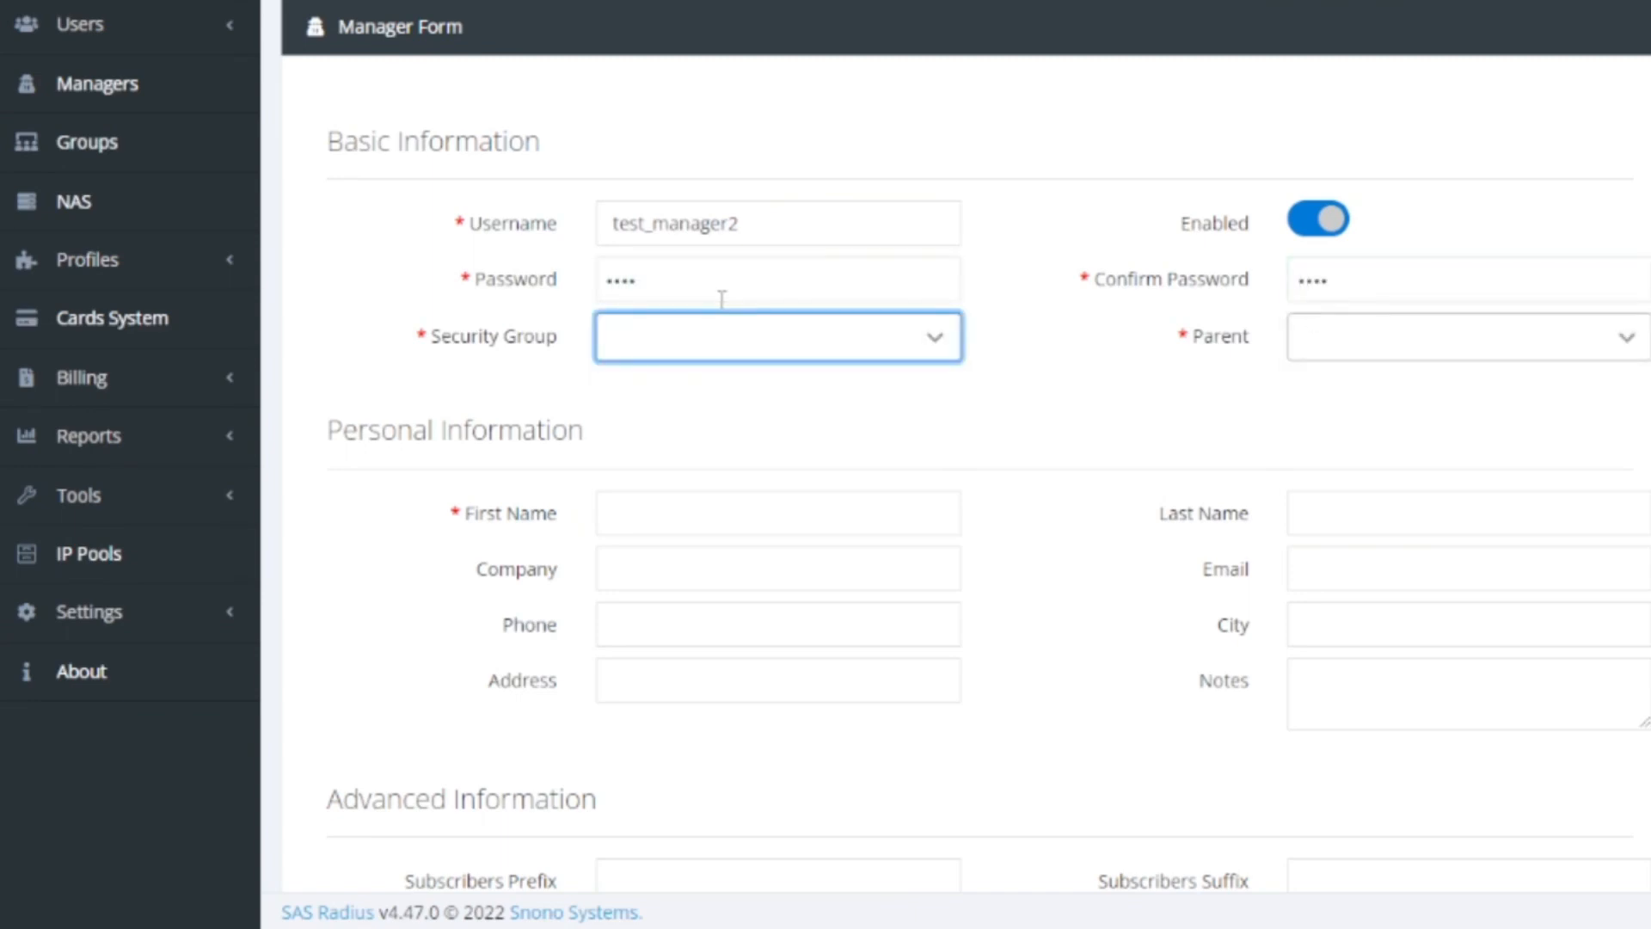
# Make the second manager a Super Reseller with parent admin
pyautogui.click(944, 342)
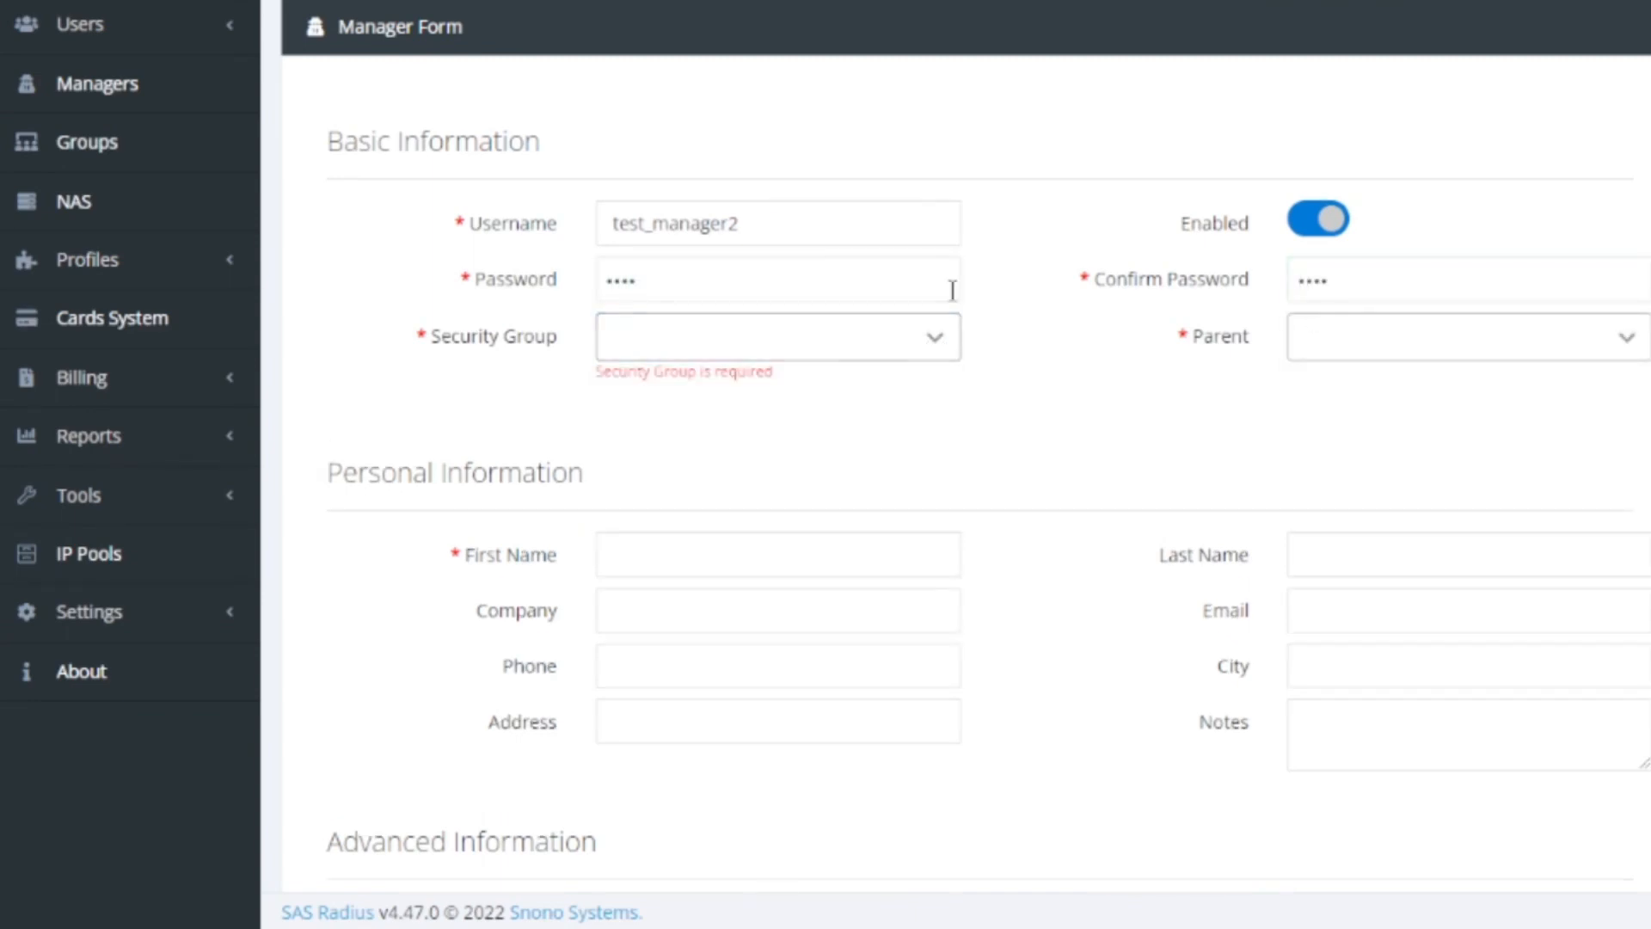
pyautogui.click(930, 341)
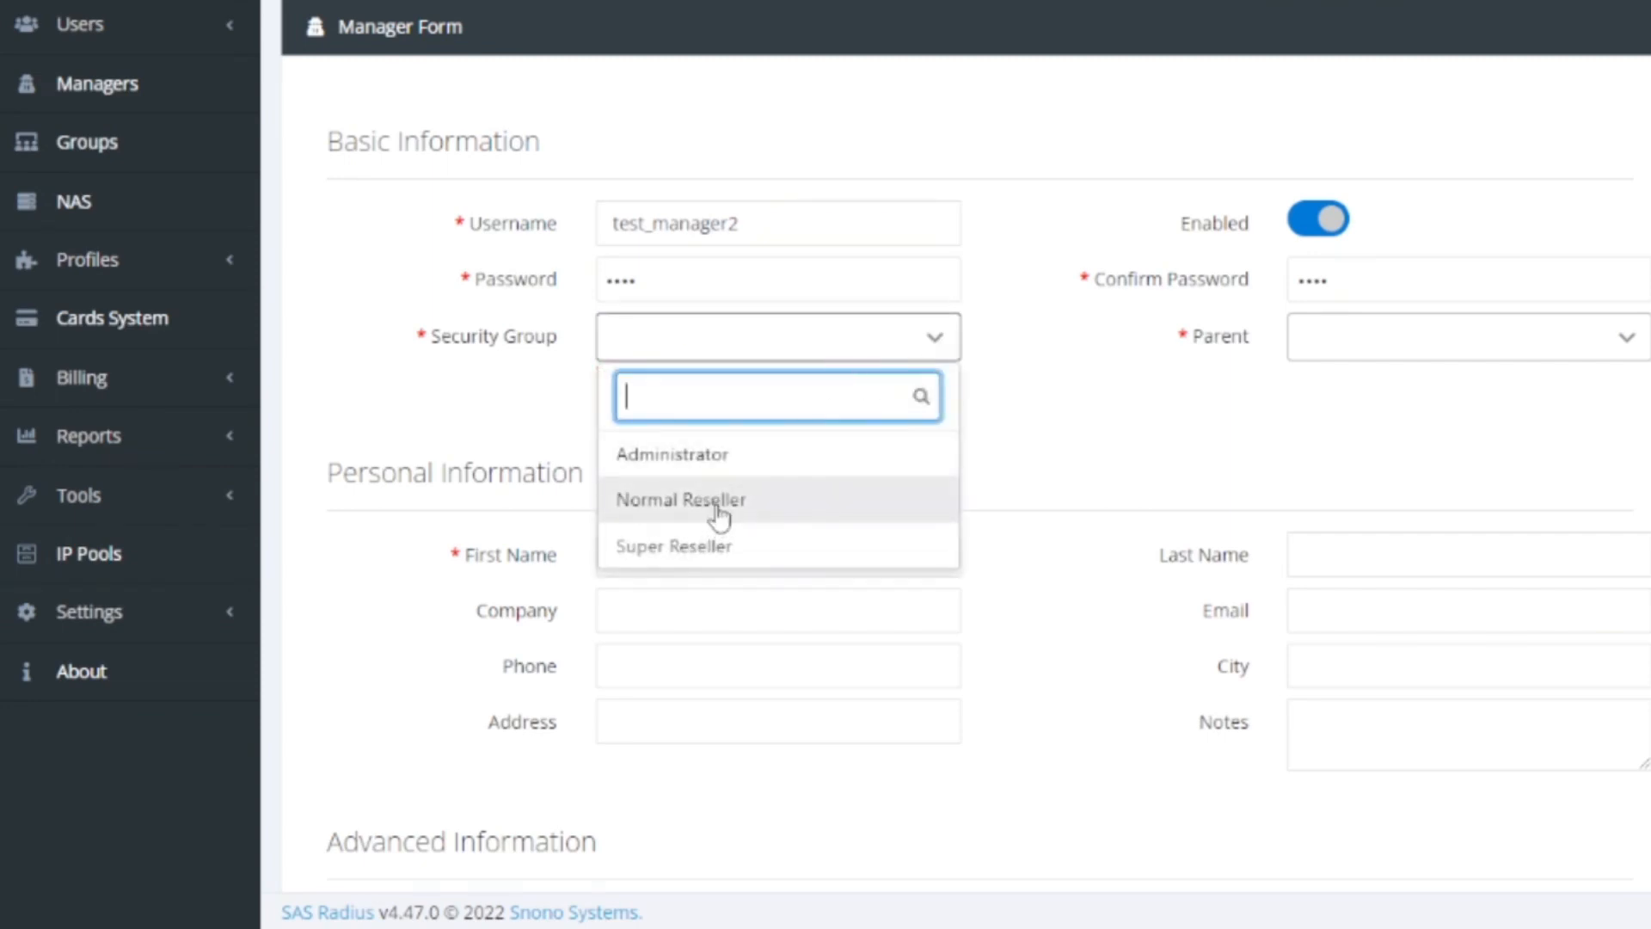
pyautogui.click(712, 541)
pyautogui.click(1460, 358)
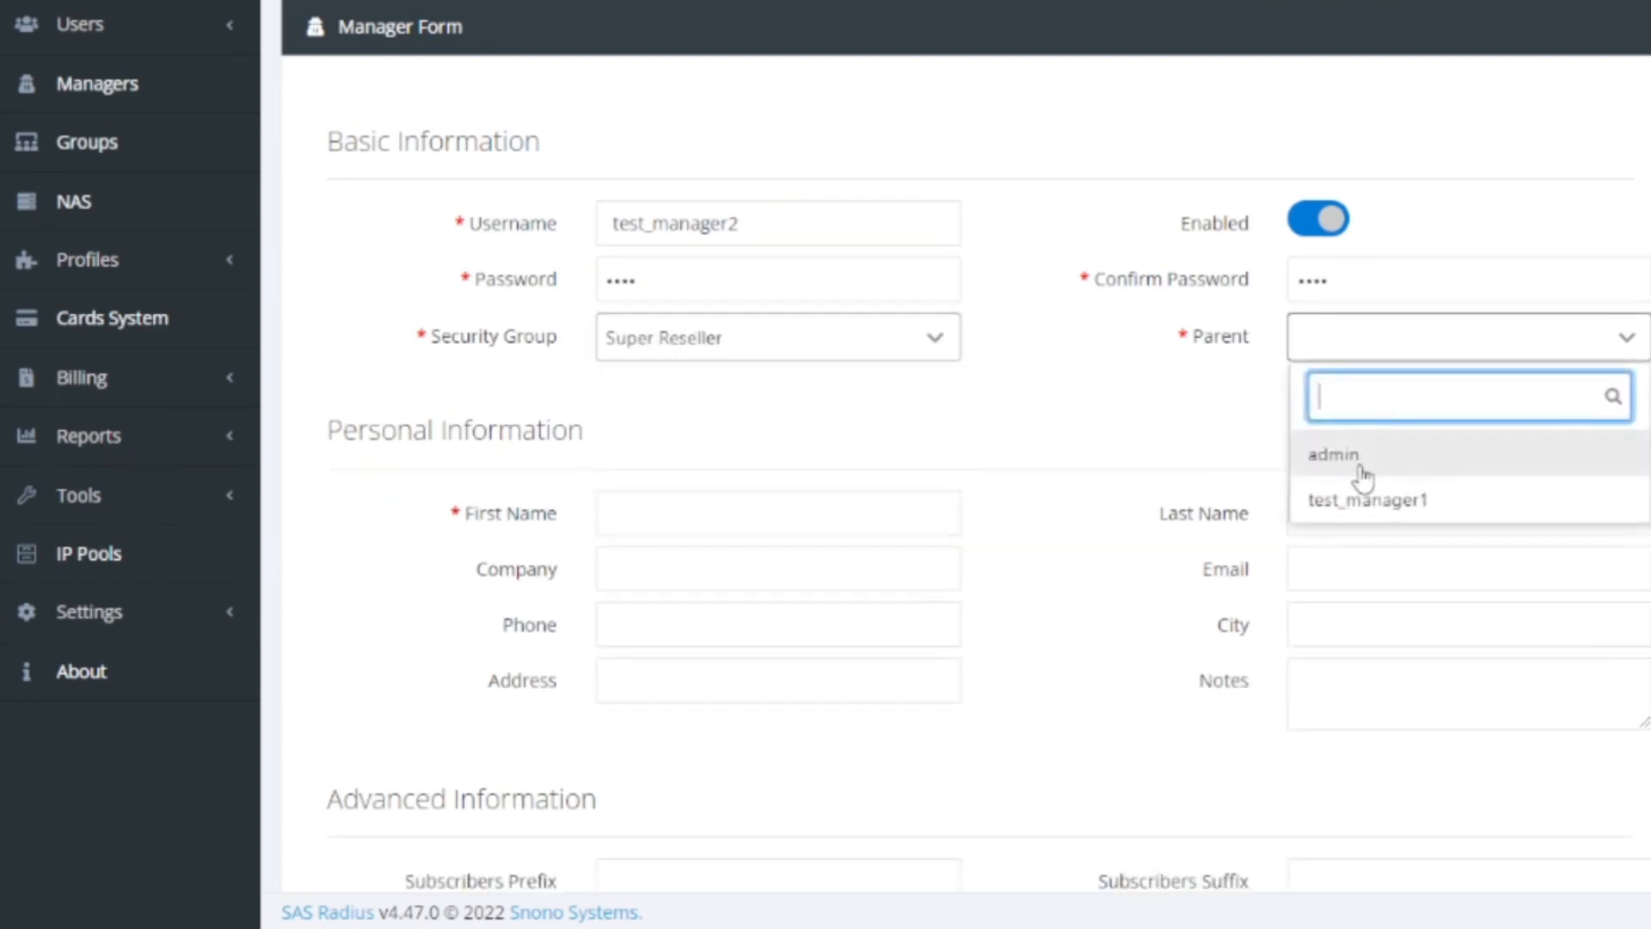
pyautogui.click(1361, 473)
# Fill in the manager's first and last name, correcting a mistyped first name
pyautogui.click(913, 503)
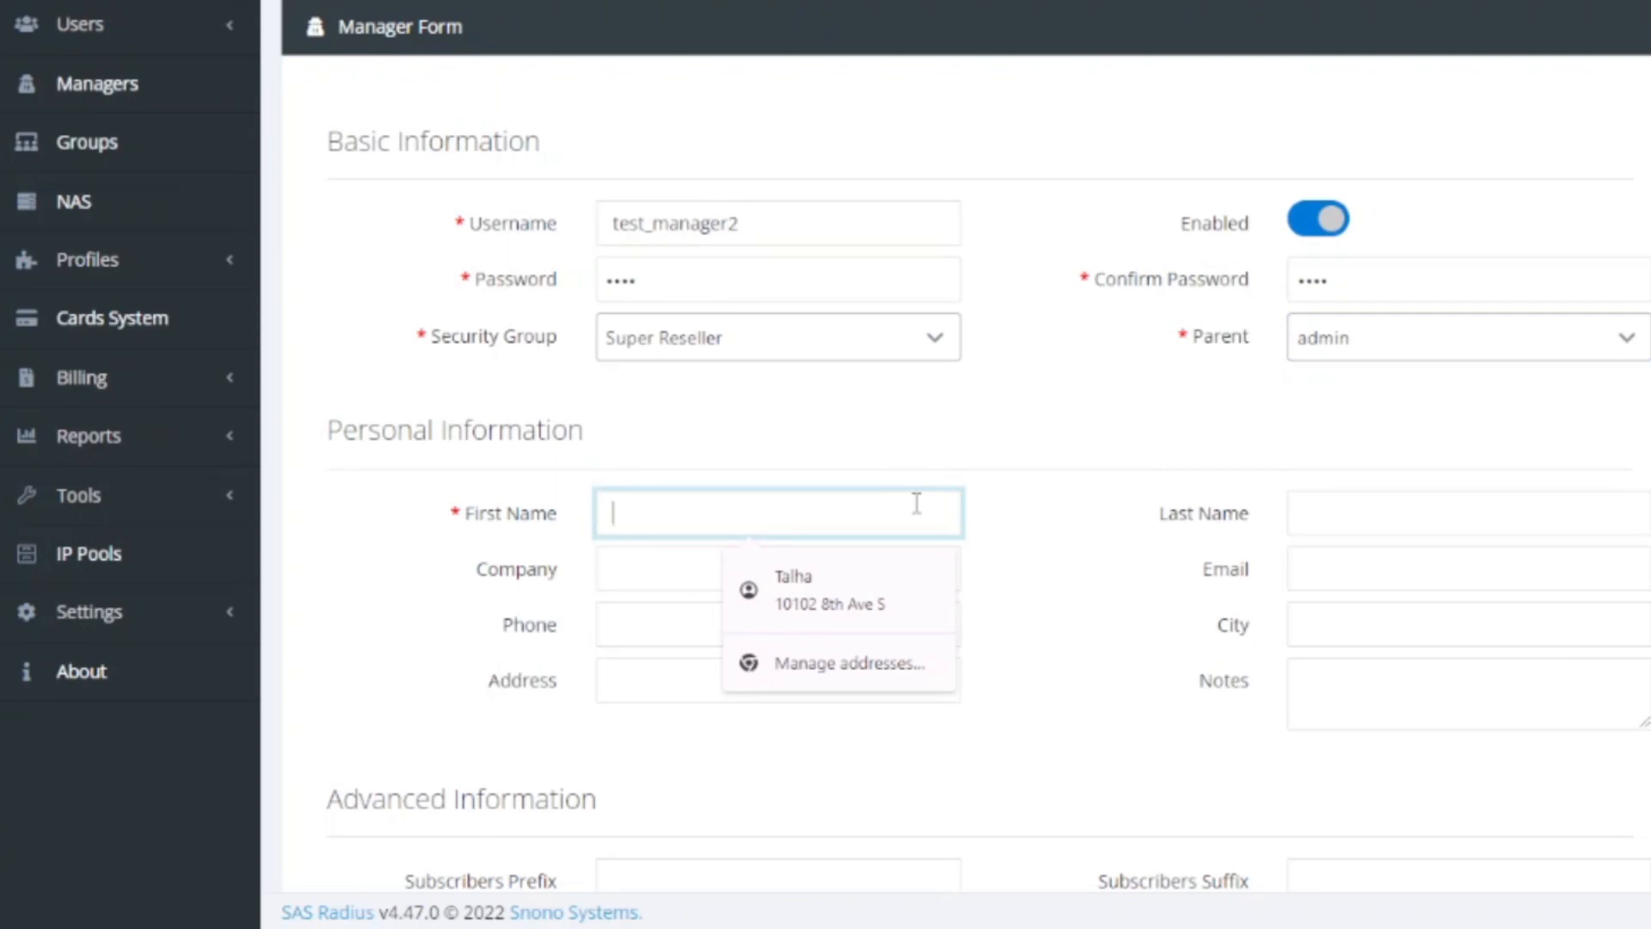
pyautogui.write('Talha')
pyautogui.press('BackSpace')
pyautogui.press('BackSpace')
pyautogui.press('BackSpace')
pyautogui.press('BackSpace')
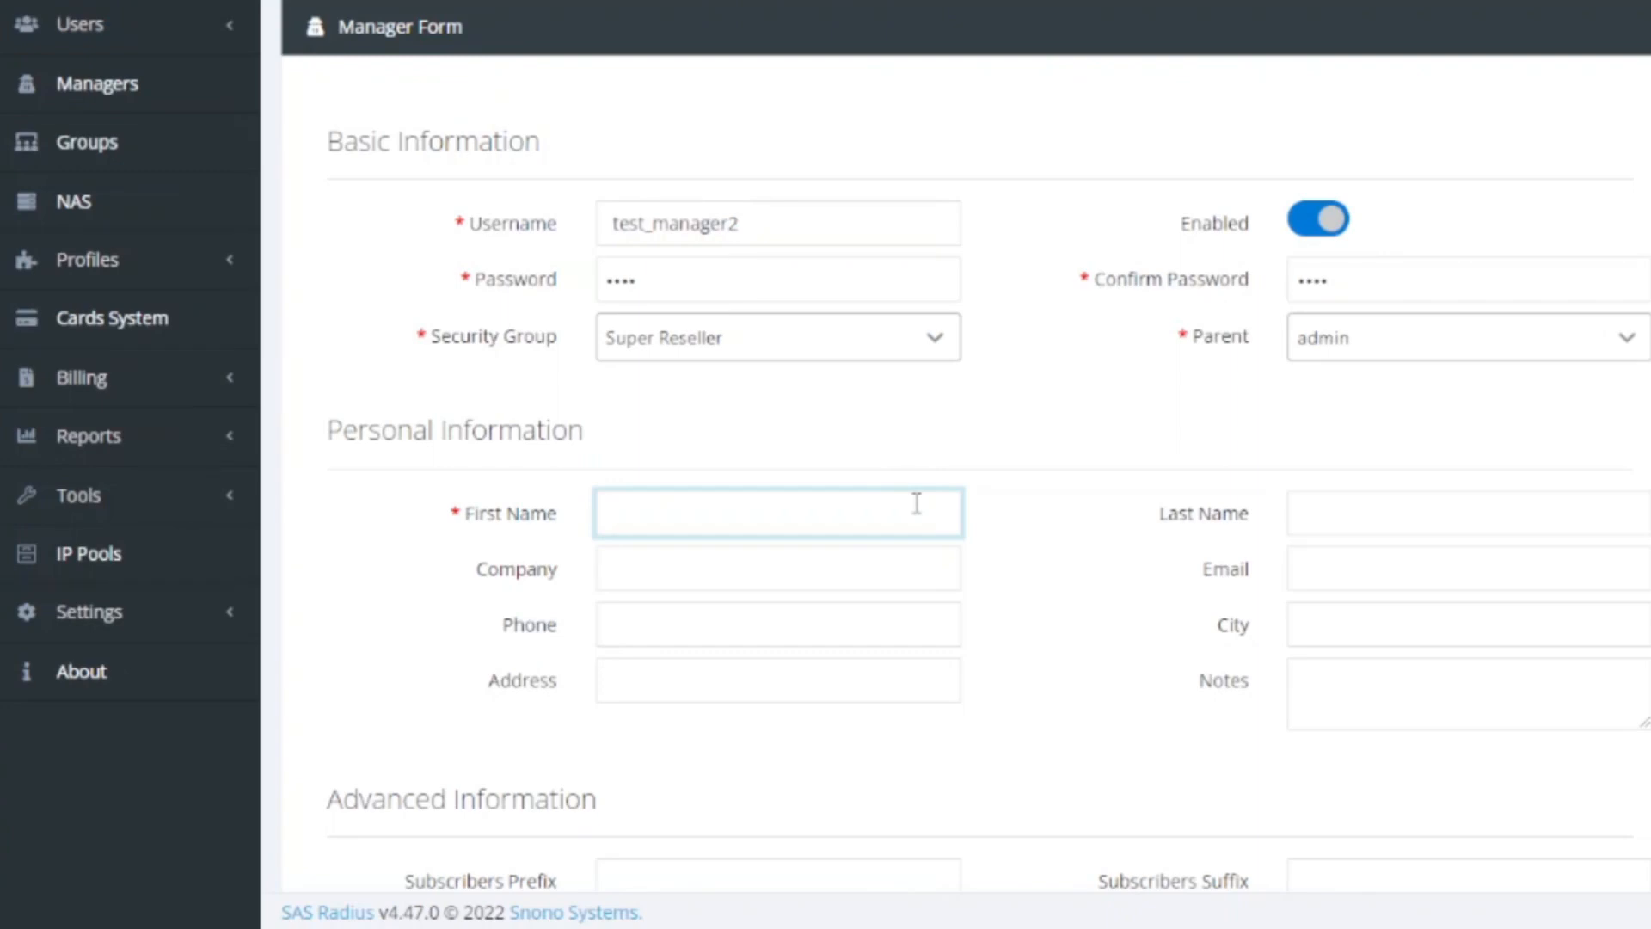
pyautogui.write('John')
pyautogui.press('Tab')
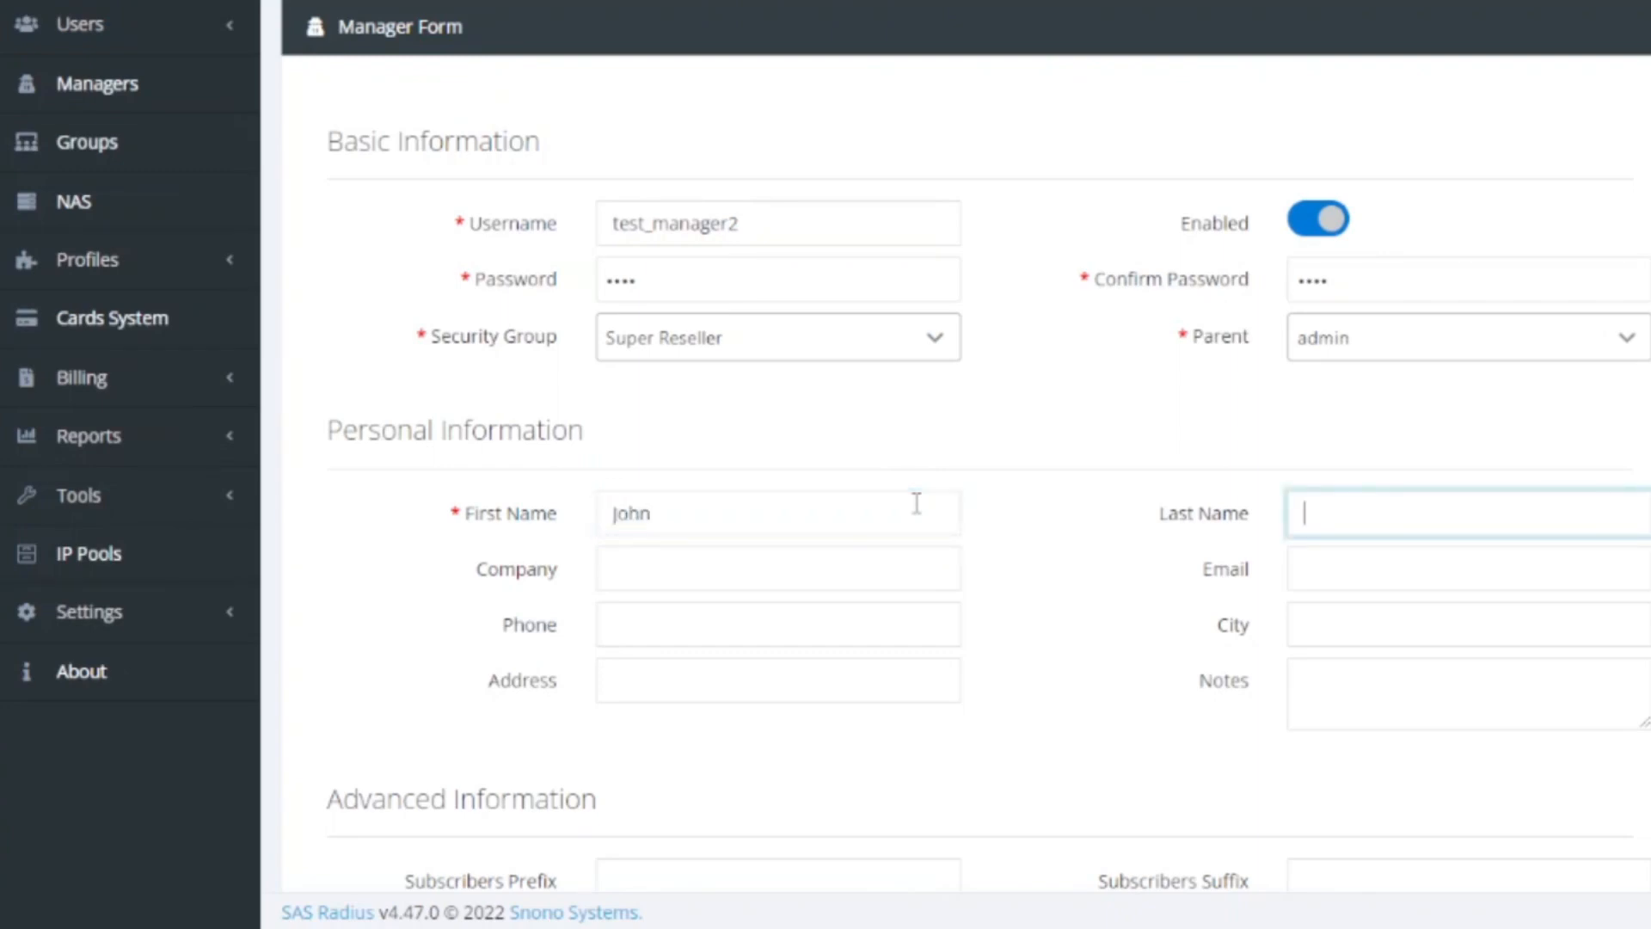
pyautogui.write('wick')
pyautogui.press('Tab')
# Submit the second manager and start another new manager form
pyautogui.scroll(-7, 918, 593)
pyautogui.scroll(-3, 918, 594)
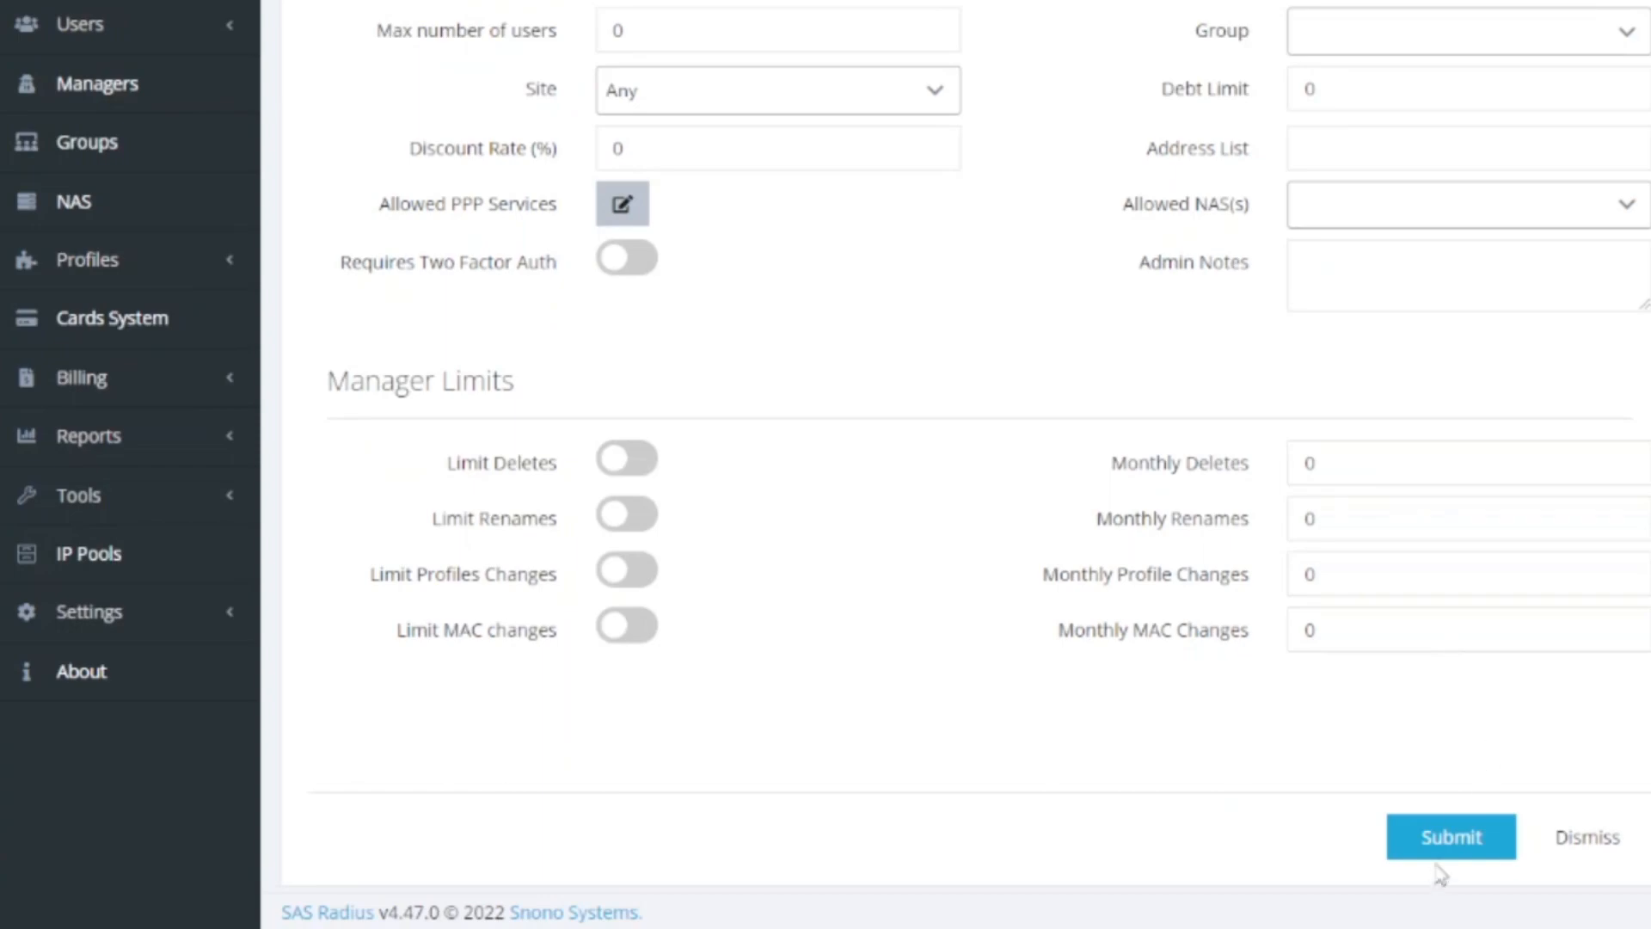
pyautogui.scroll(-1, 1434, 840)
pyautogui.click(1443, 792)
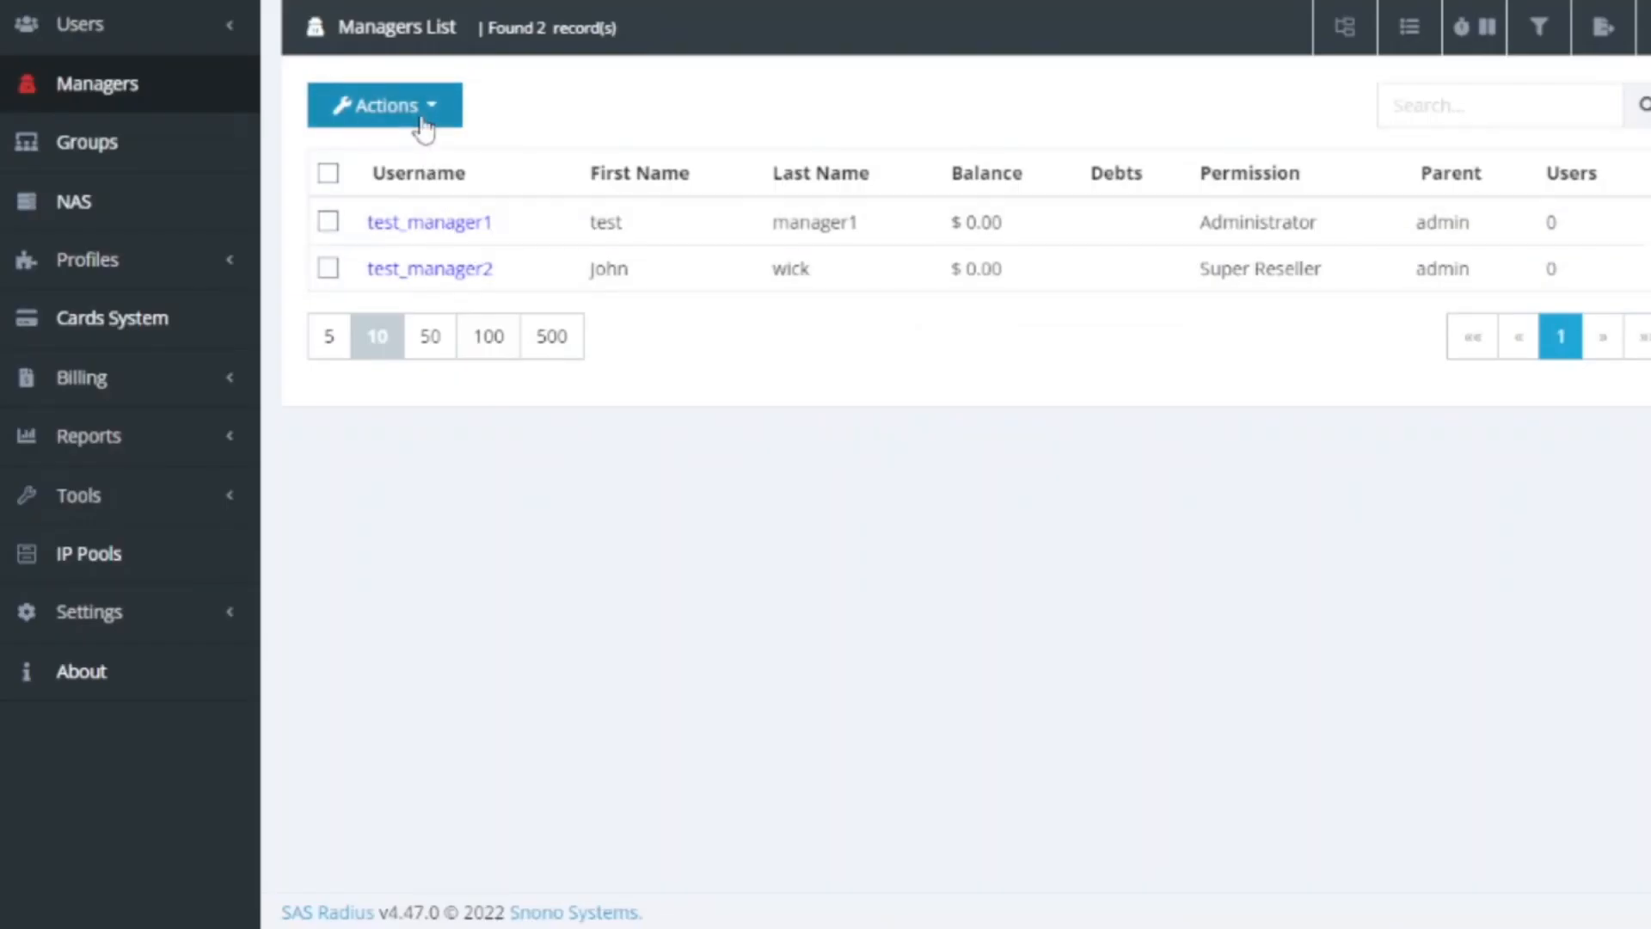
pyautogui.click(424, 129)
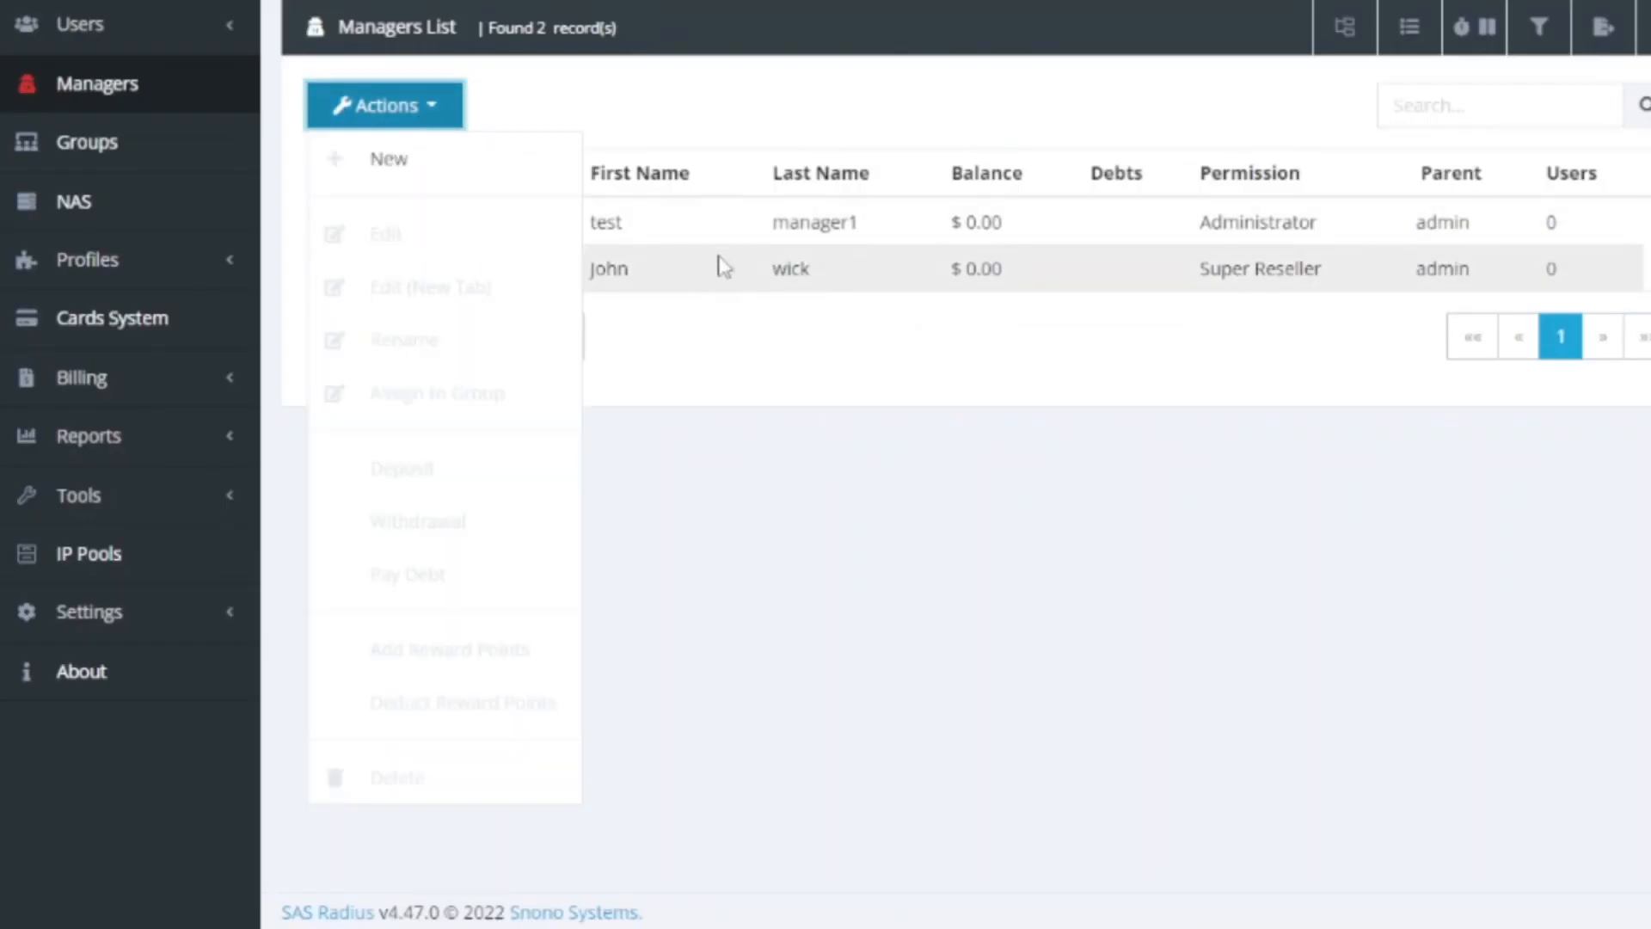
pyautogui.click(430, 189)
# Enter username test_manager3 with a matching password and choose Normal Reseller as security group
pyautogui.click(657, 240)
pyautogui.write('te')
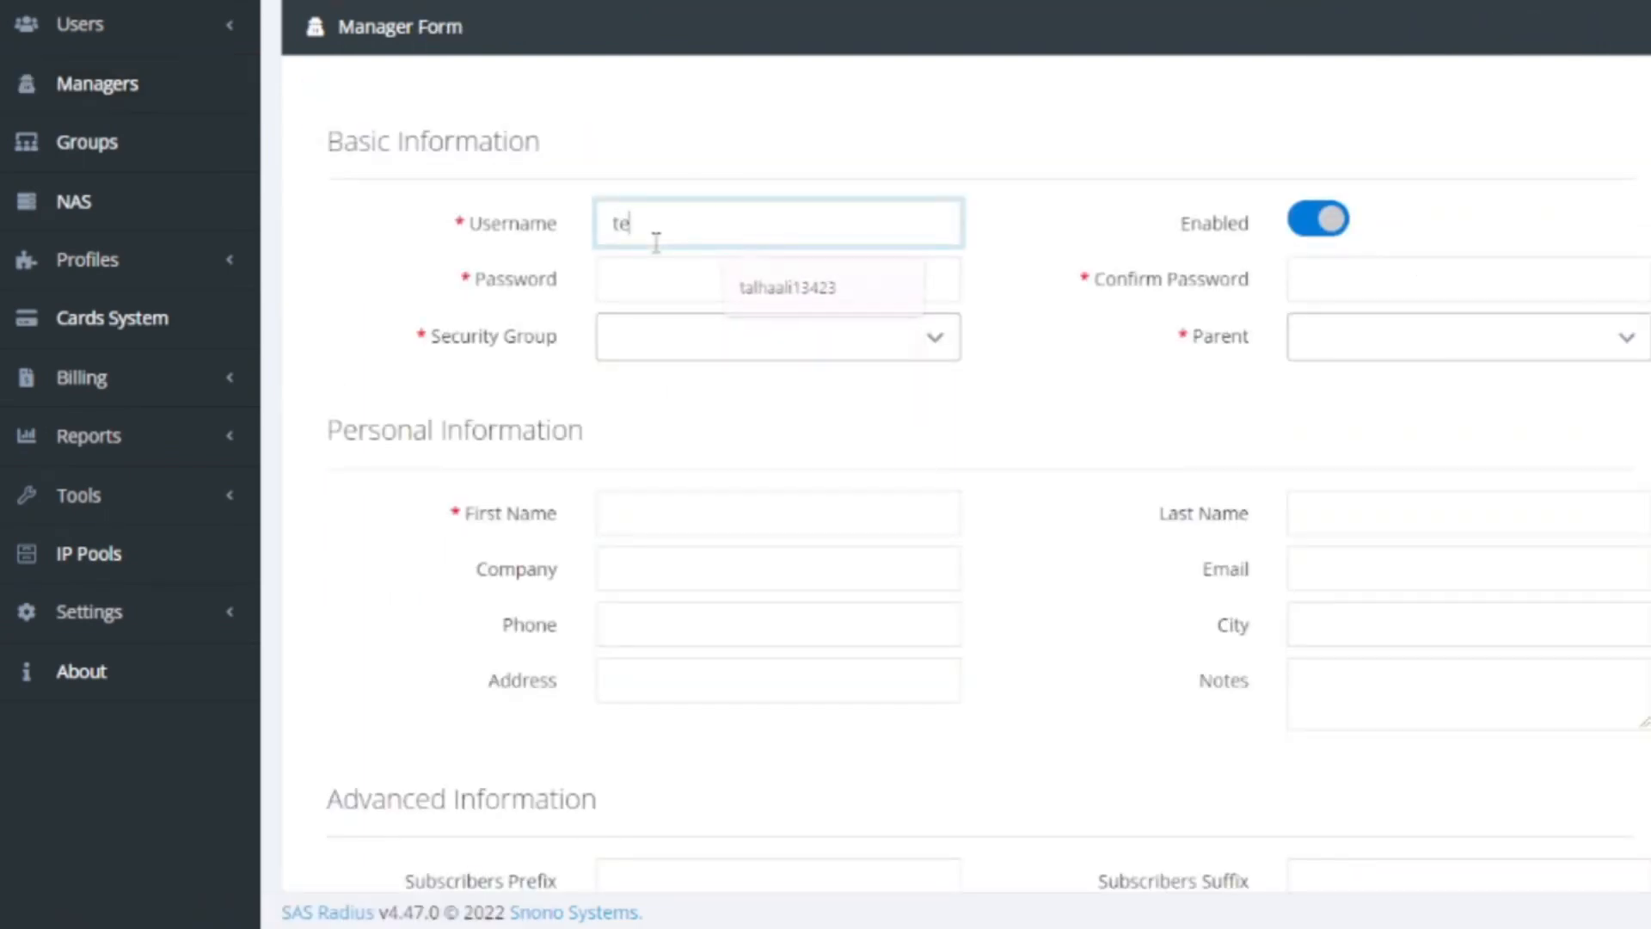
pyautogui.write('st_manager3')
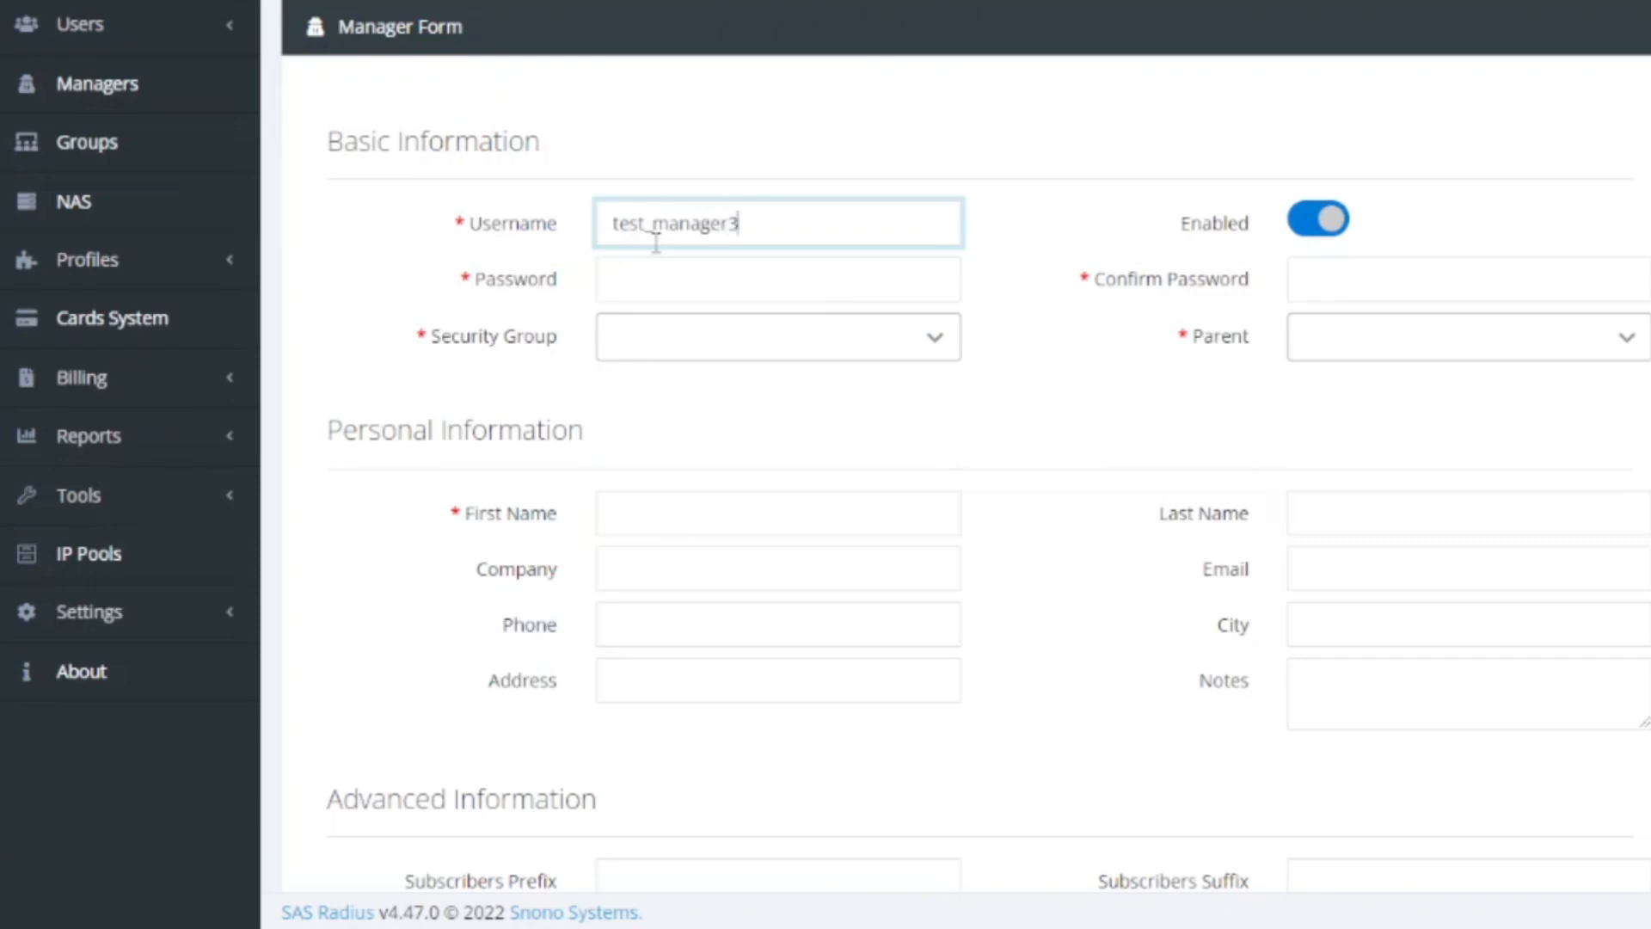
pyautogui.press('Tab')
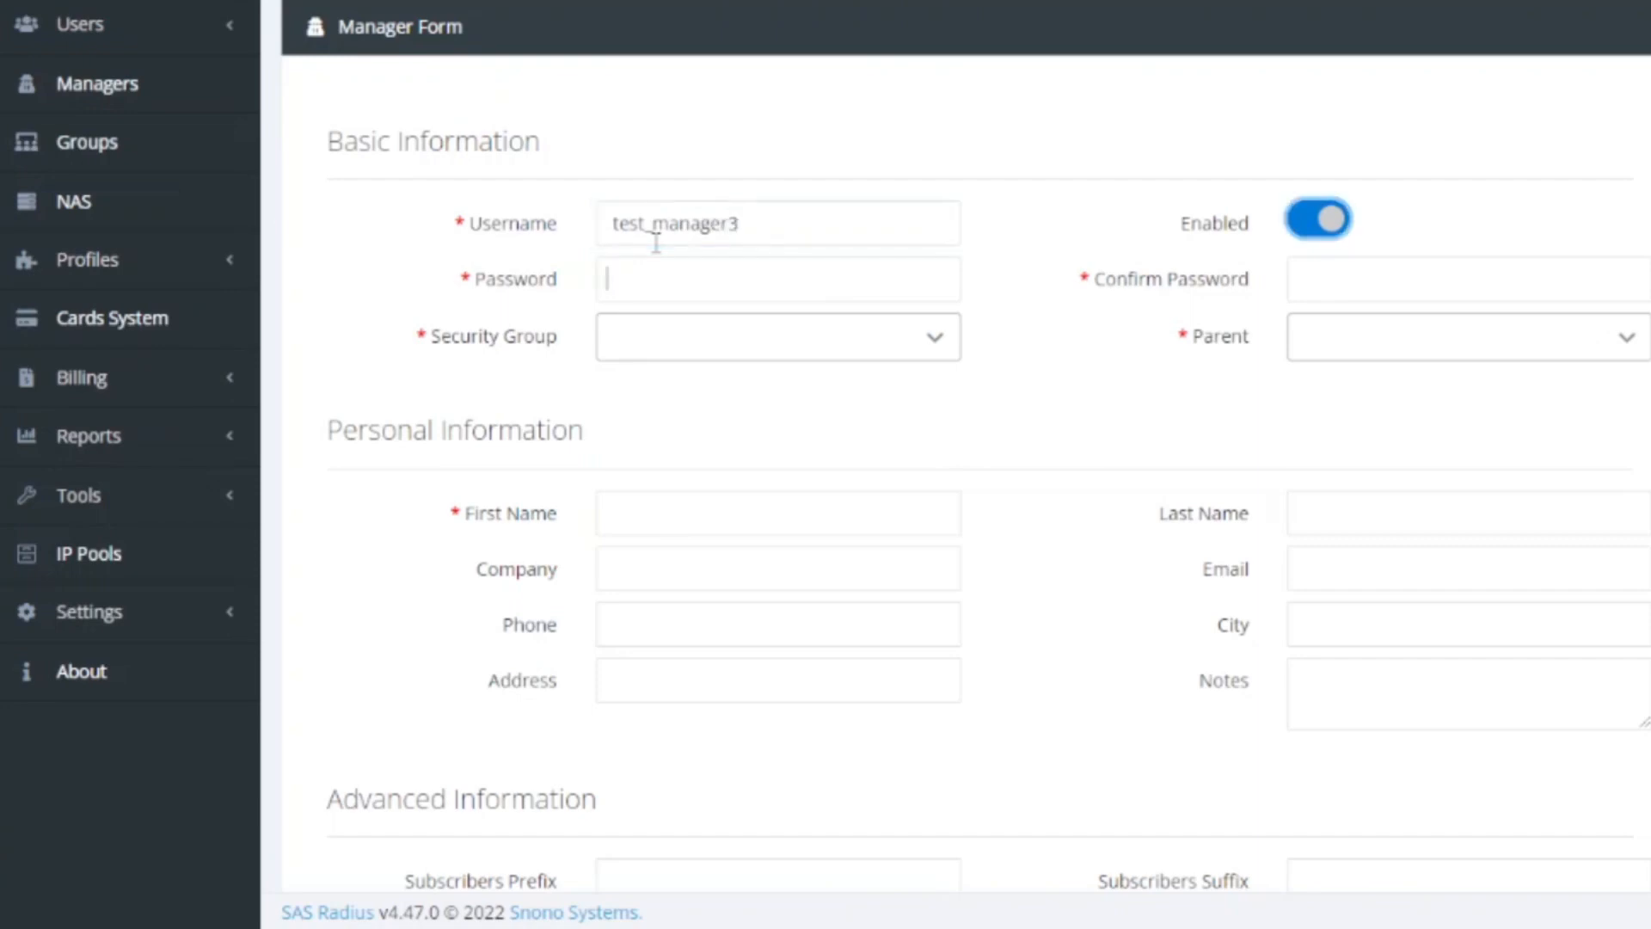
pyautogui.write('1234')
pyautogui.press('Tab')
pyautogui.write('1234')
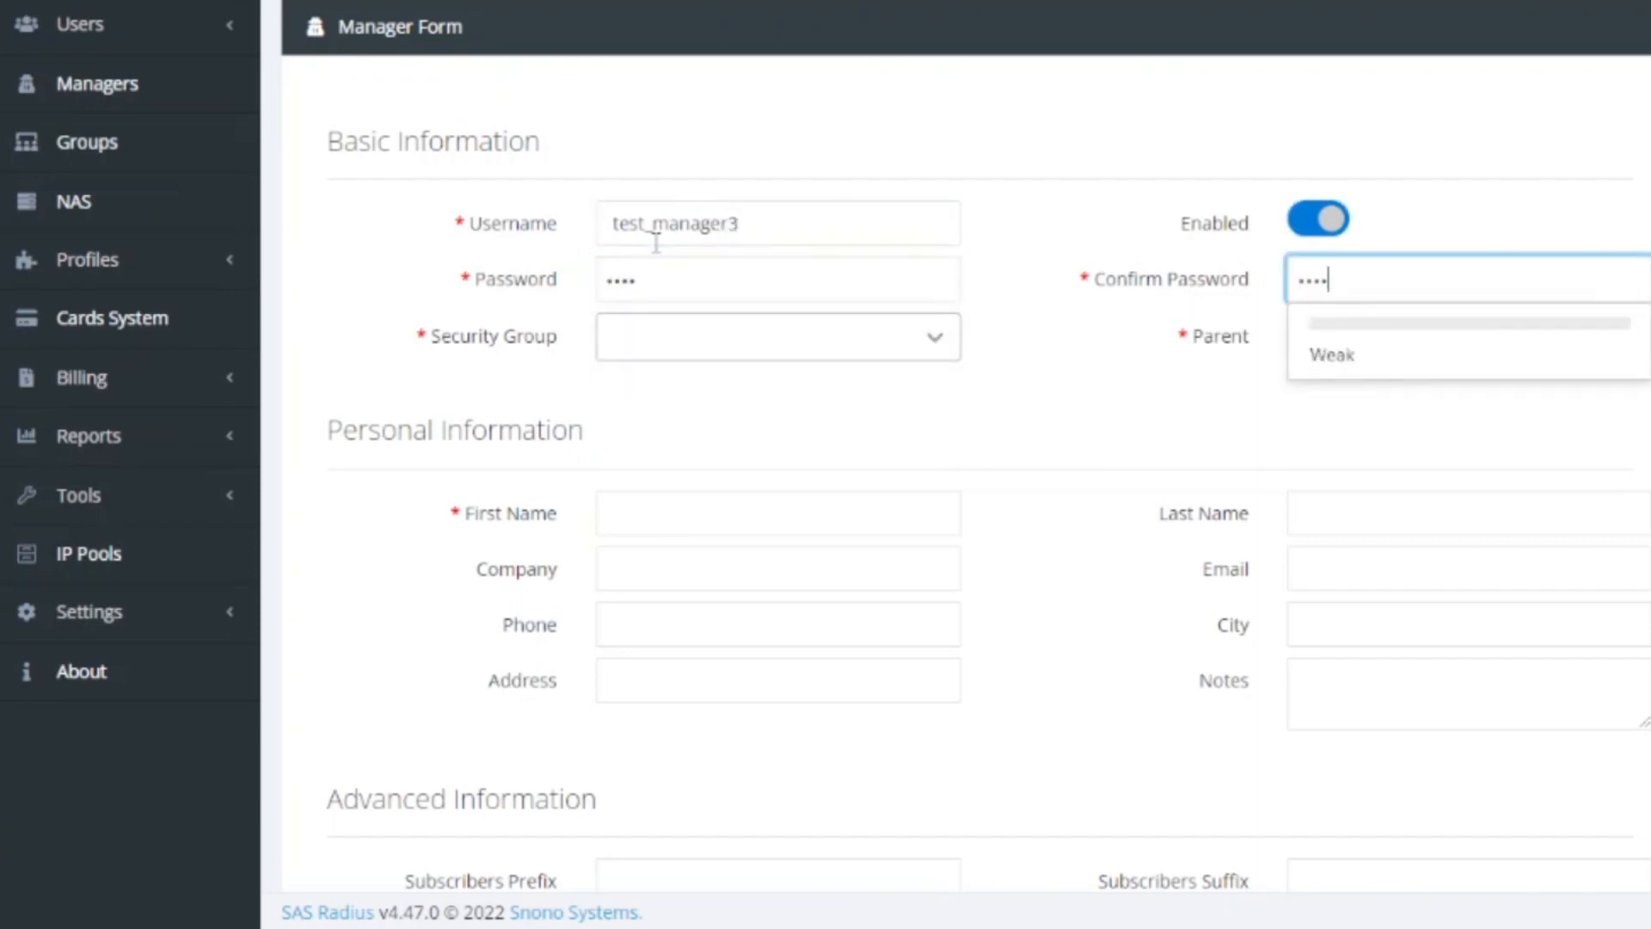
pyautogui.press('Tab')
pyautogui.press('Down')
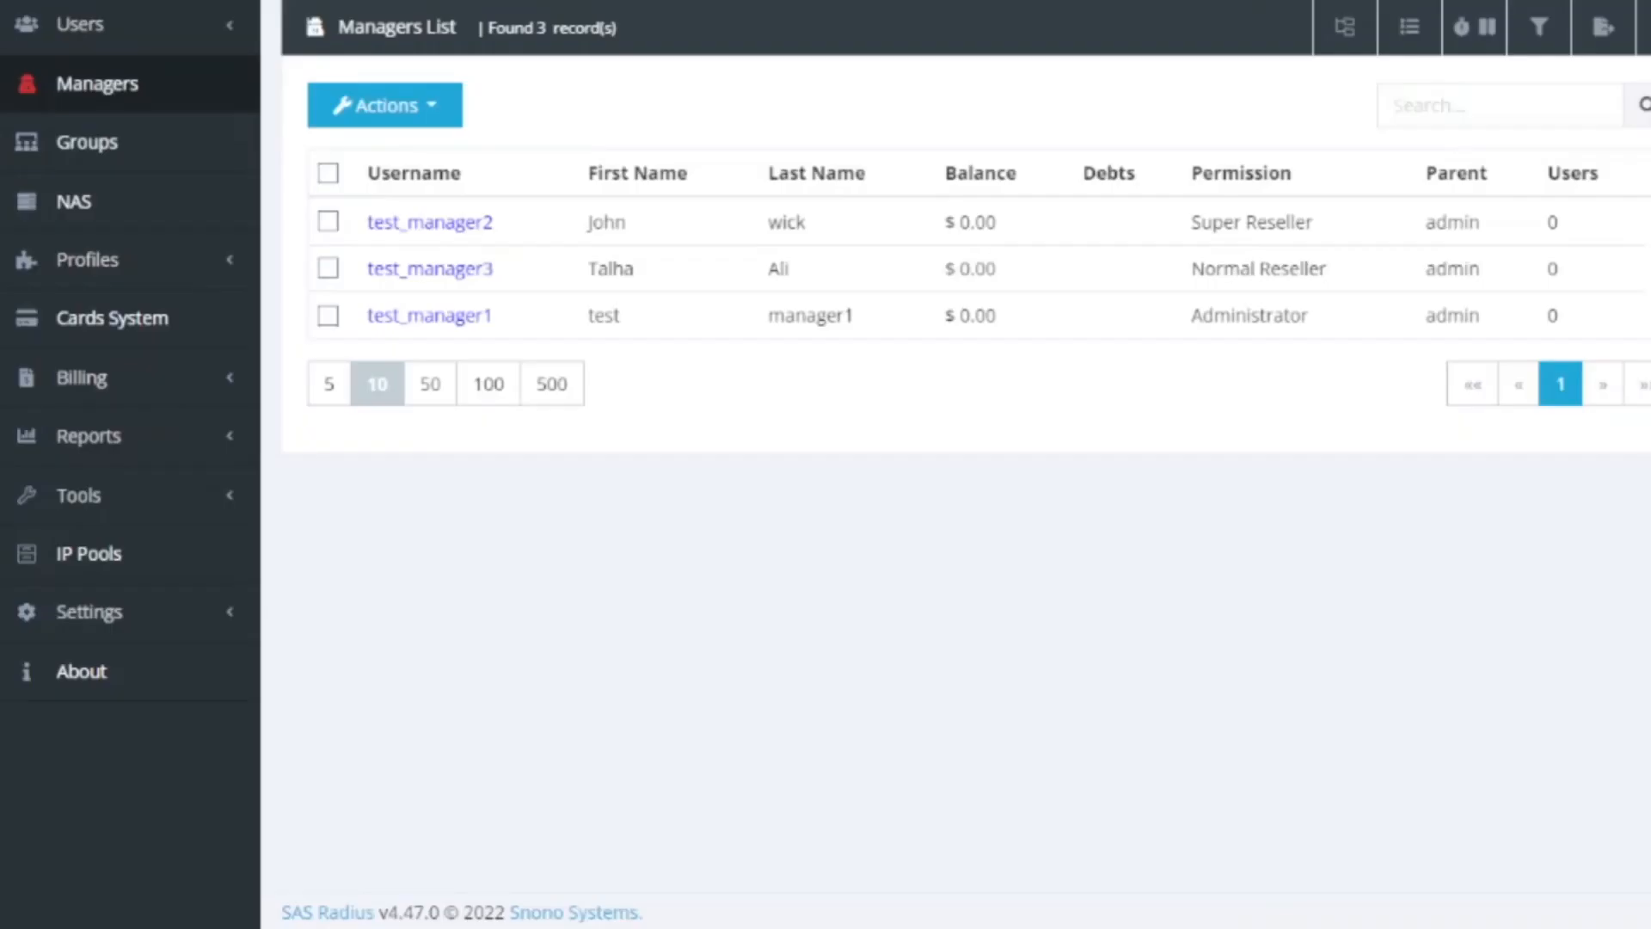
# Log out of admin and log in as test_manager3 with its password
pyautogui.click(1561, 3)
pyautogui.click(1548, 175)
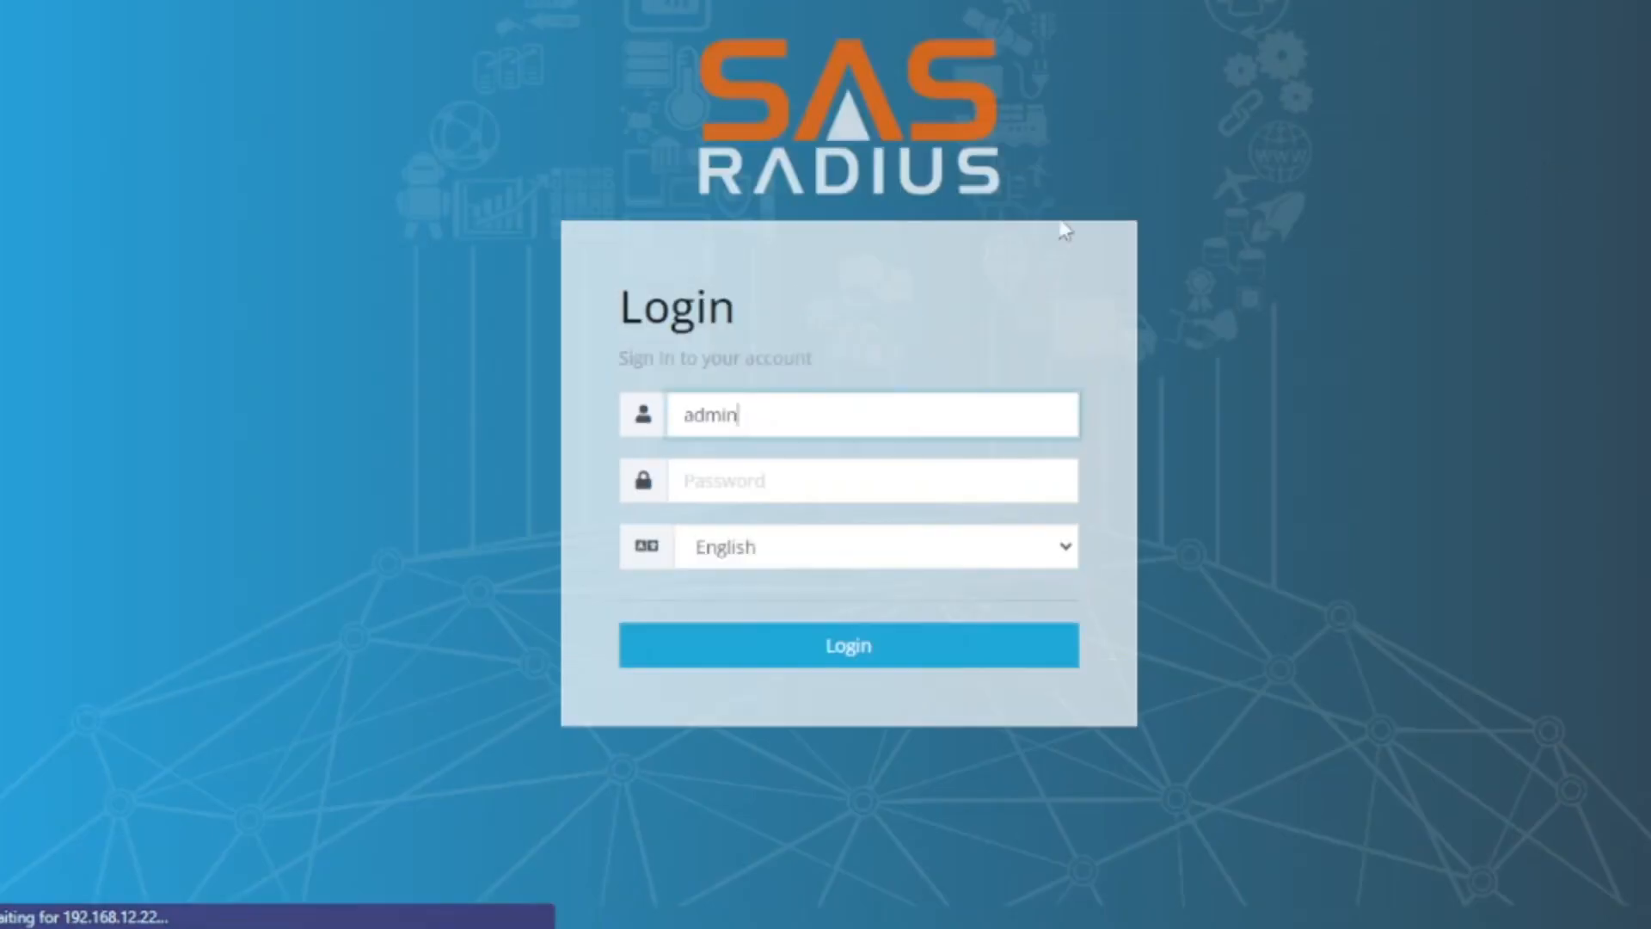
pyautogui.press('BackSpace')
pyautogui.press('BackSpace')
pyautogui.press('BackSpace')
pyautogui.press('BackSpace')
pyautogui.press('BackSpace')
pyautogui.write('t')
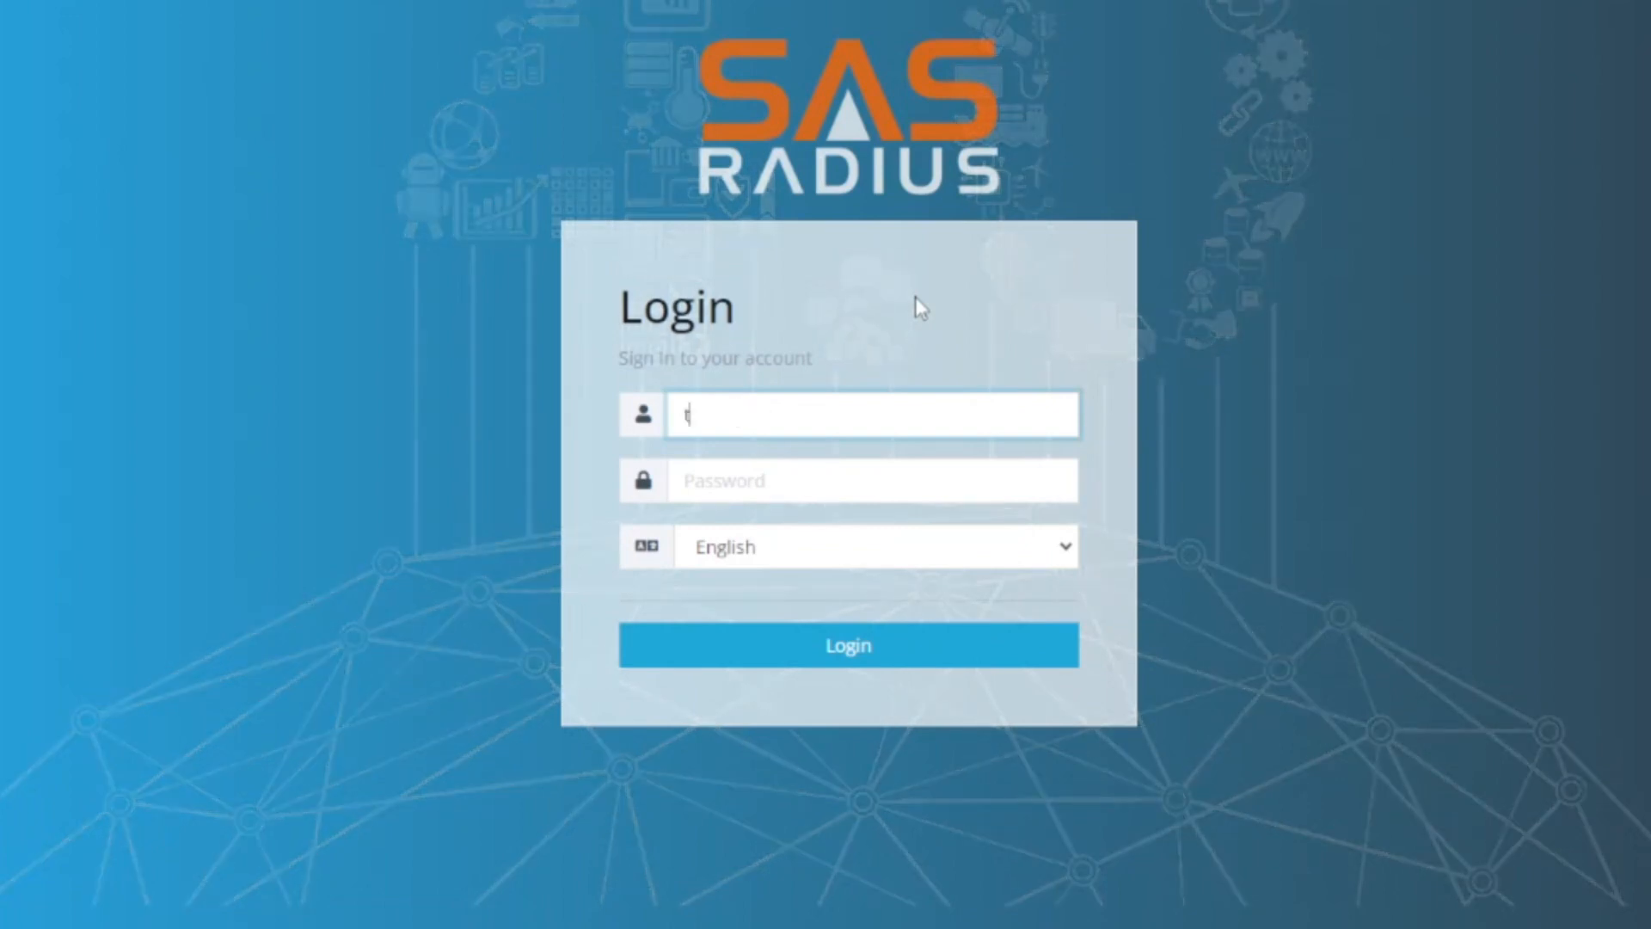
pyautogui.write('est_manager3')
pyautogui.press('Tab')
pyautogui.write('12')
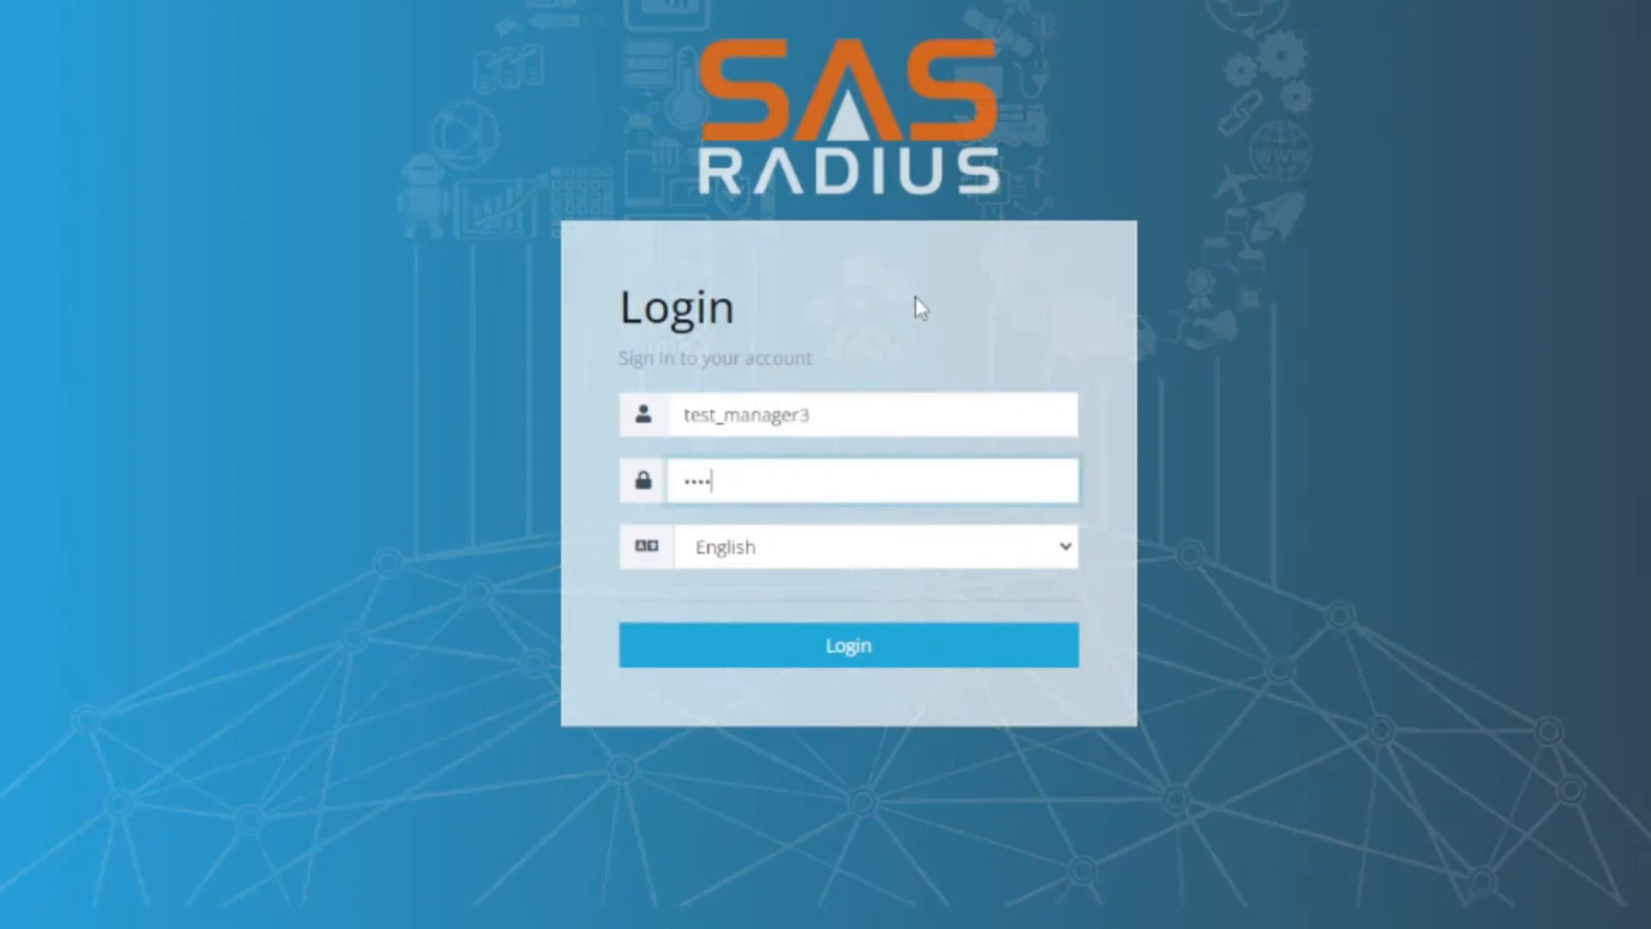
pyautogui.press('Return')
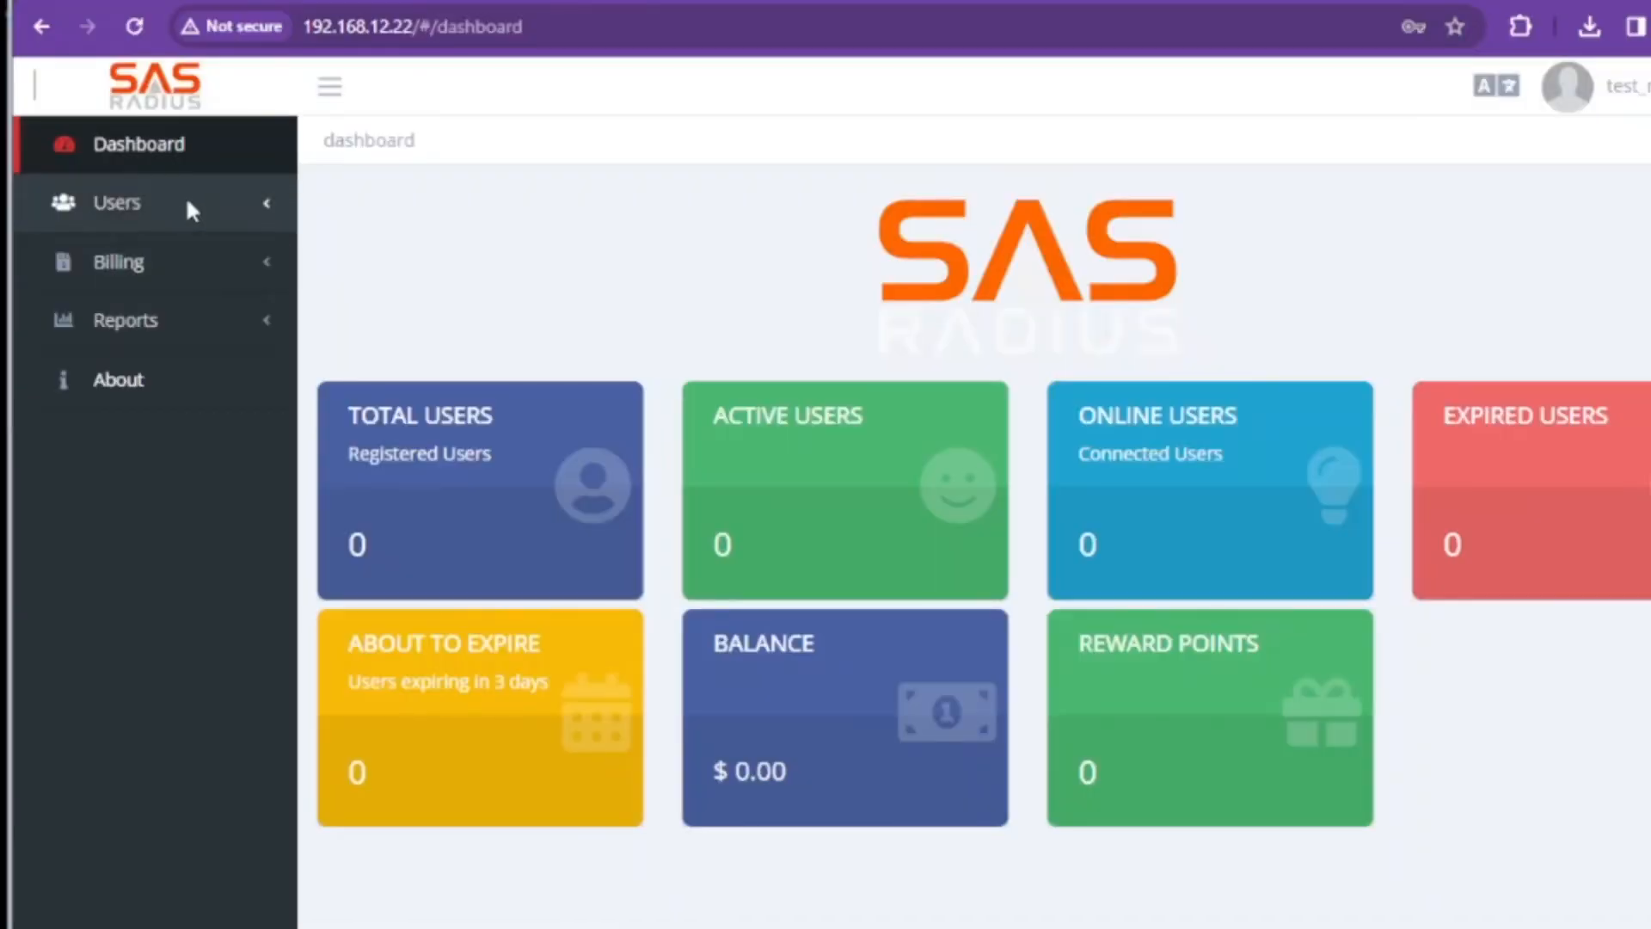
# Expand the Users, Billing and Reports sidebar sections to see the Normal Reseller's menus
pyautogui.click(184, 199)
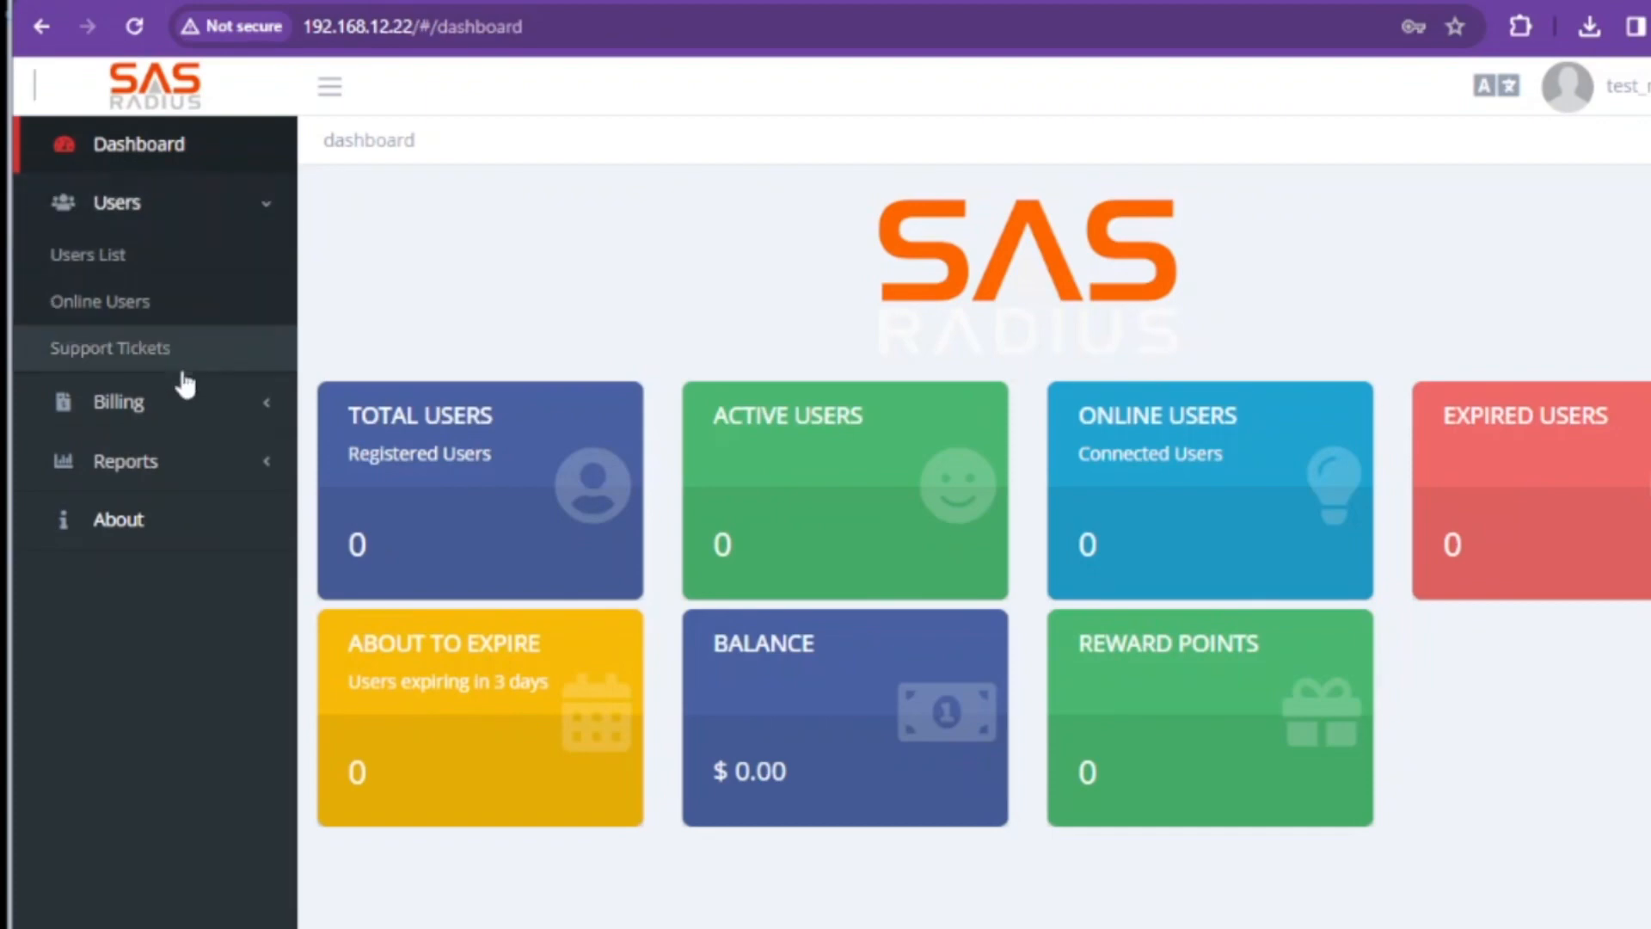
pyautogui.click(231, 419)
pyautogui.click(220, 564)
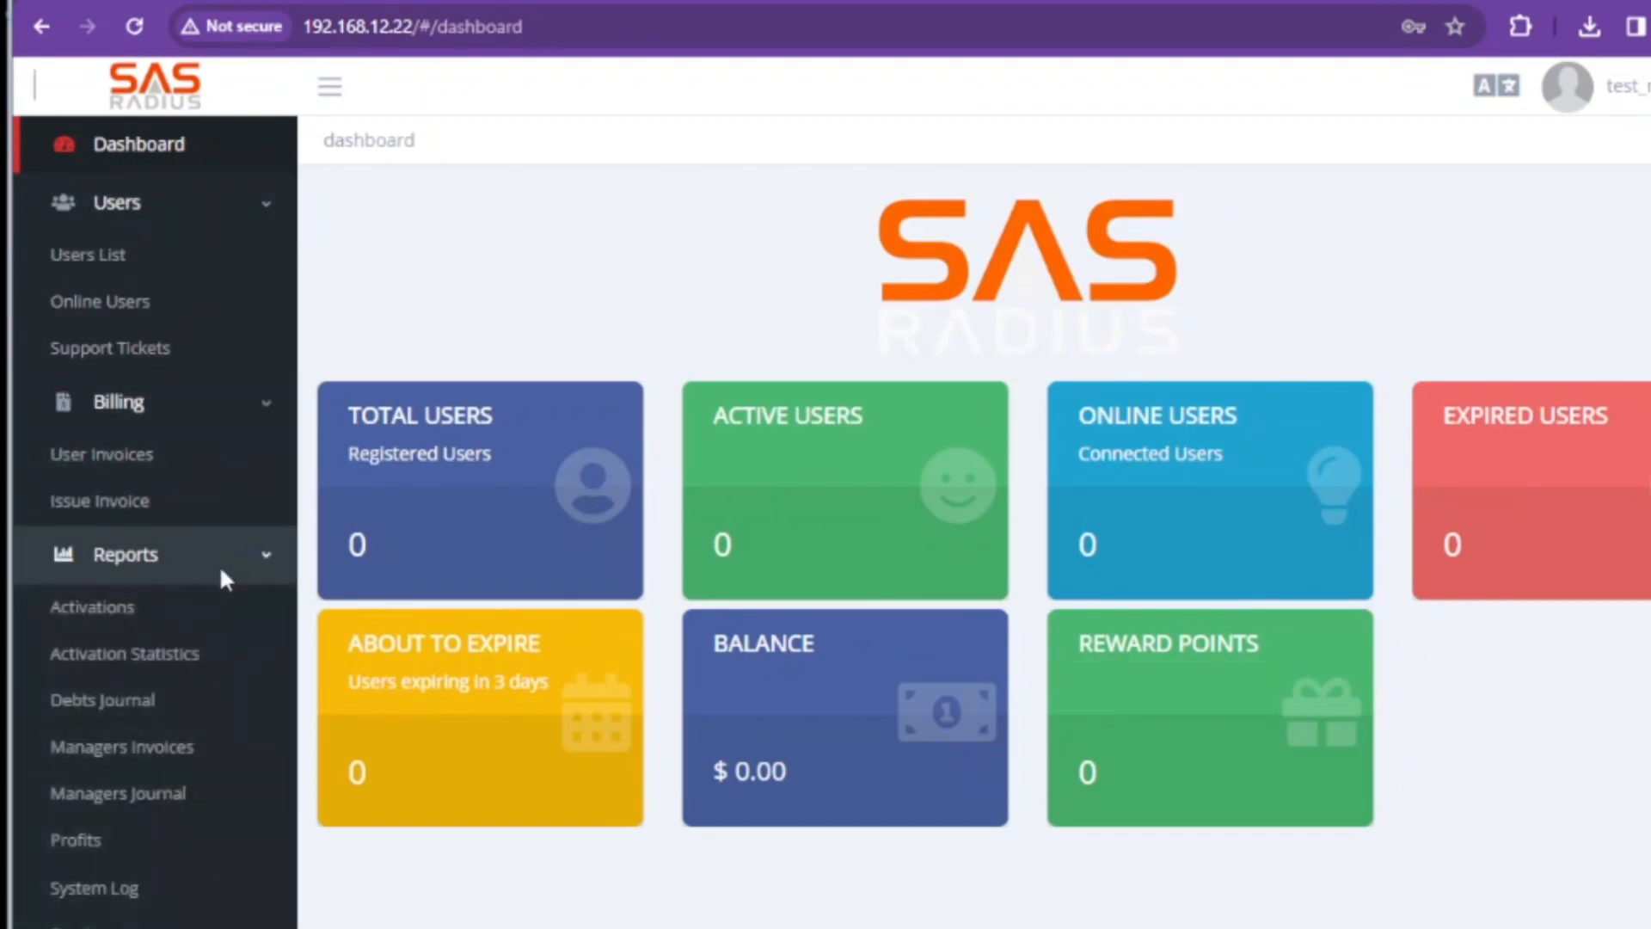
pyautogui.click(221, 570)
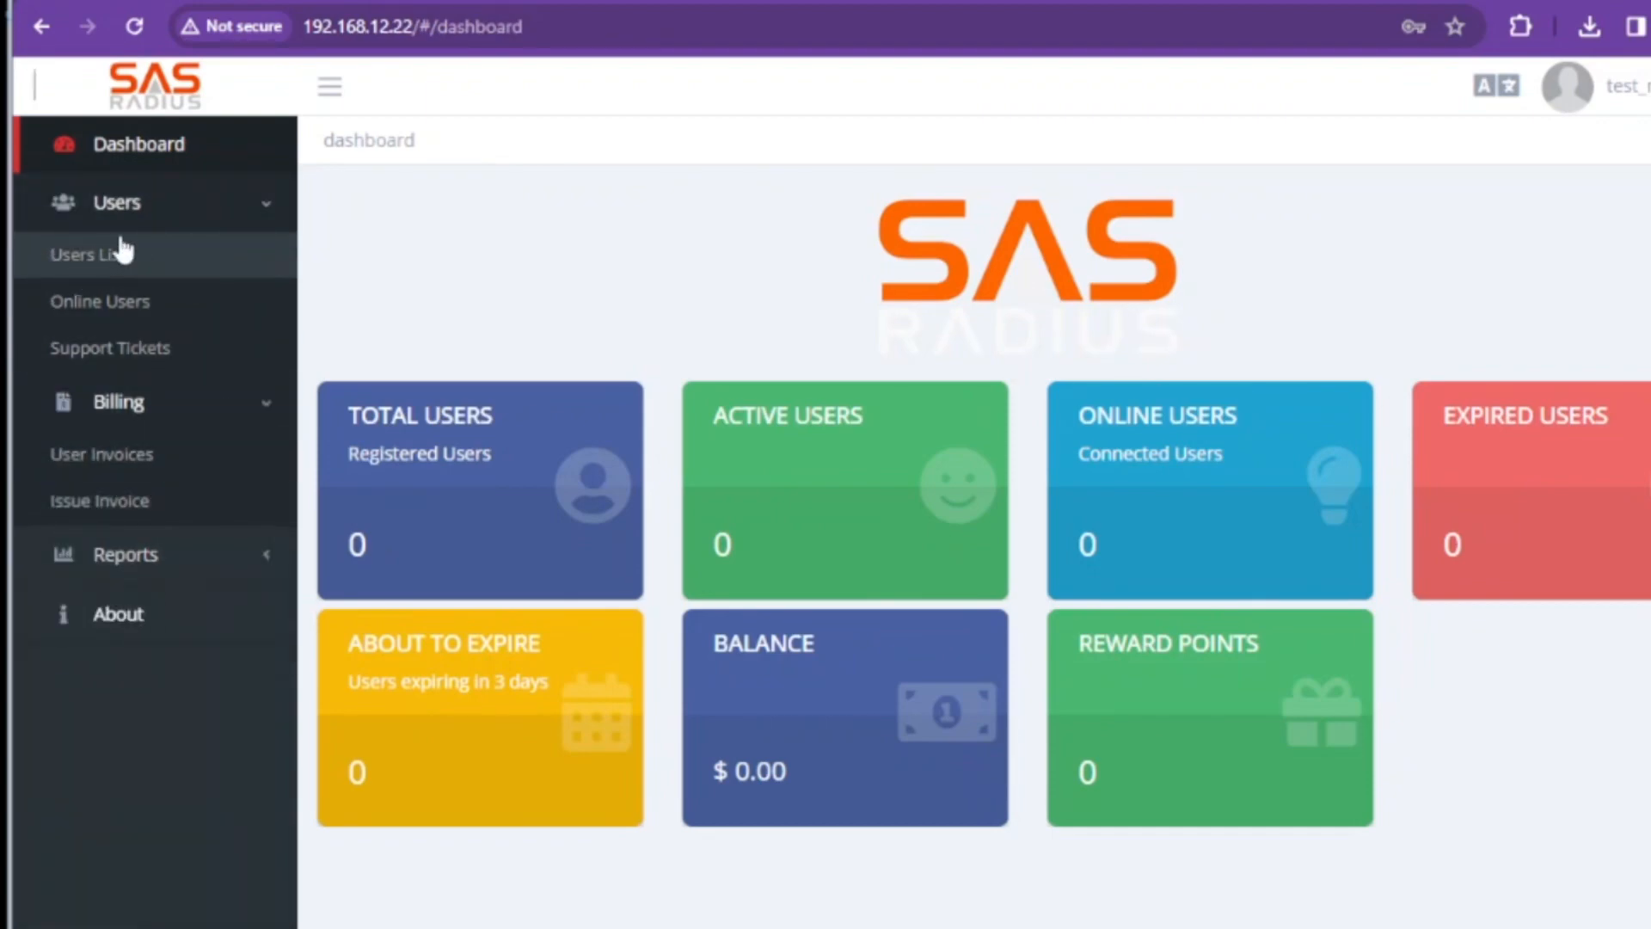
# View the Online Users page and the empty User Invoices page, then collapse Billing
pyautogui.click(110, 303)
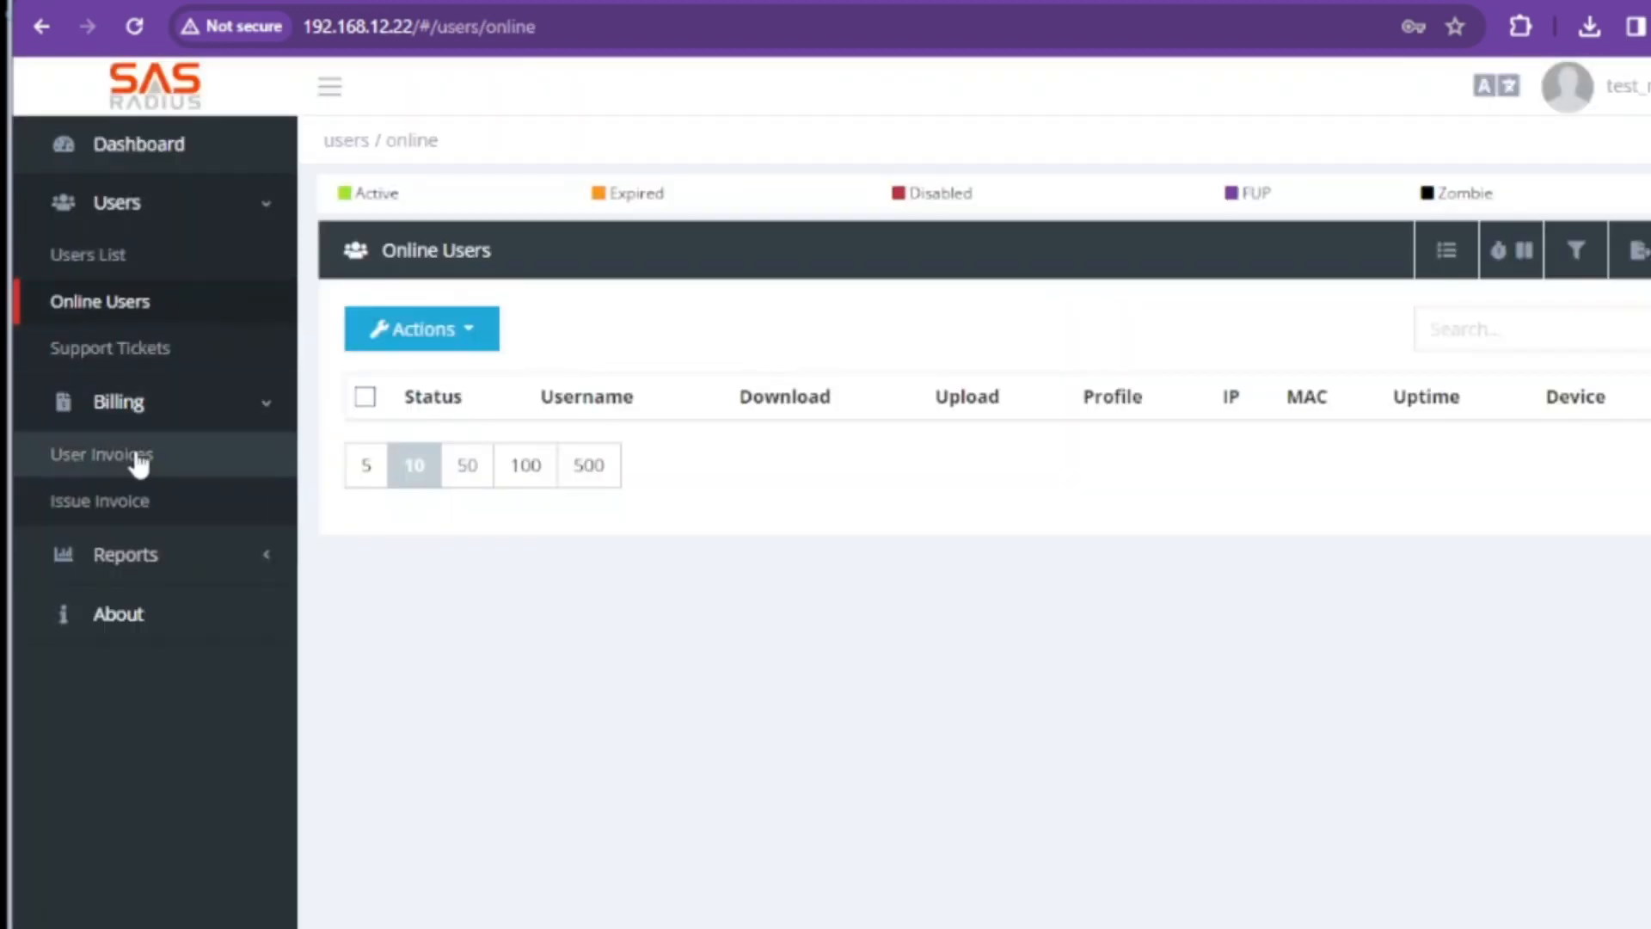
pyautogui.click(131, 454)
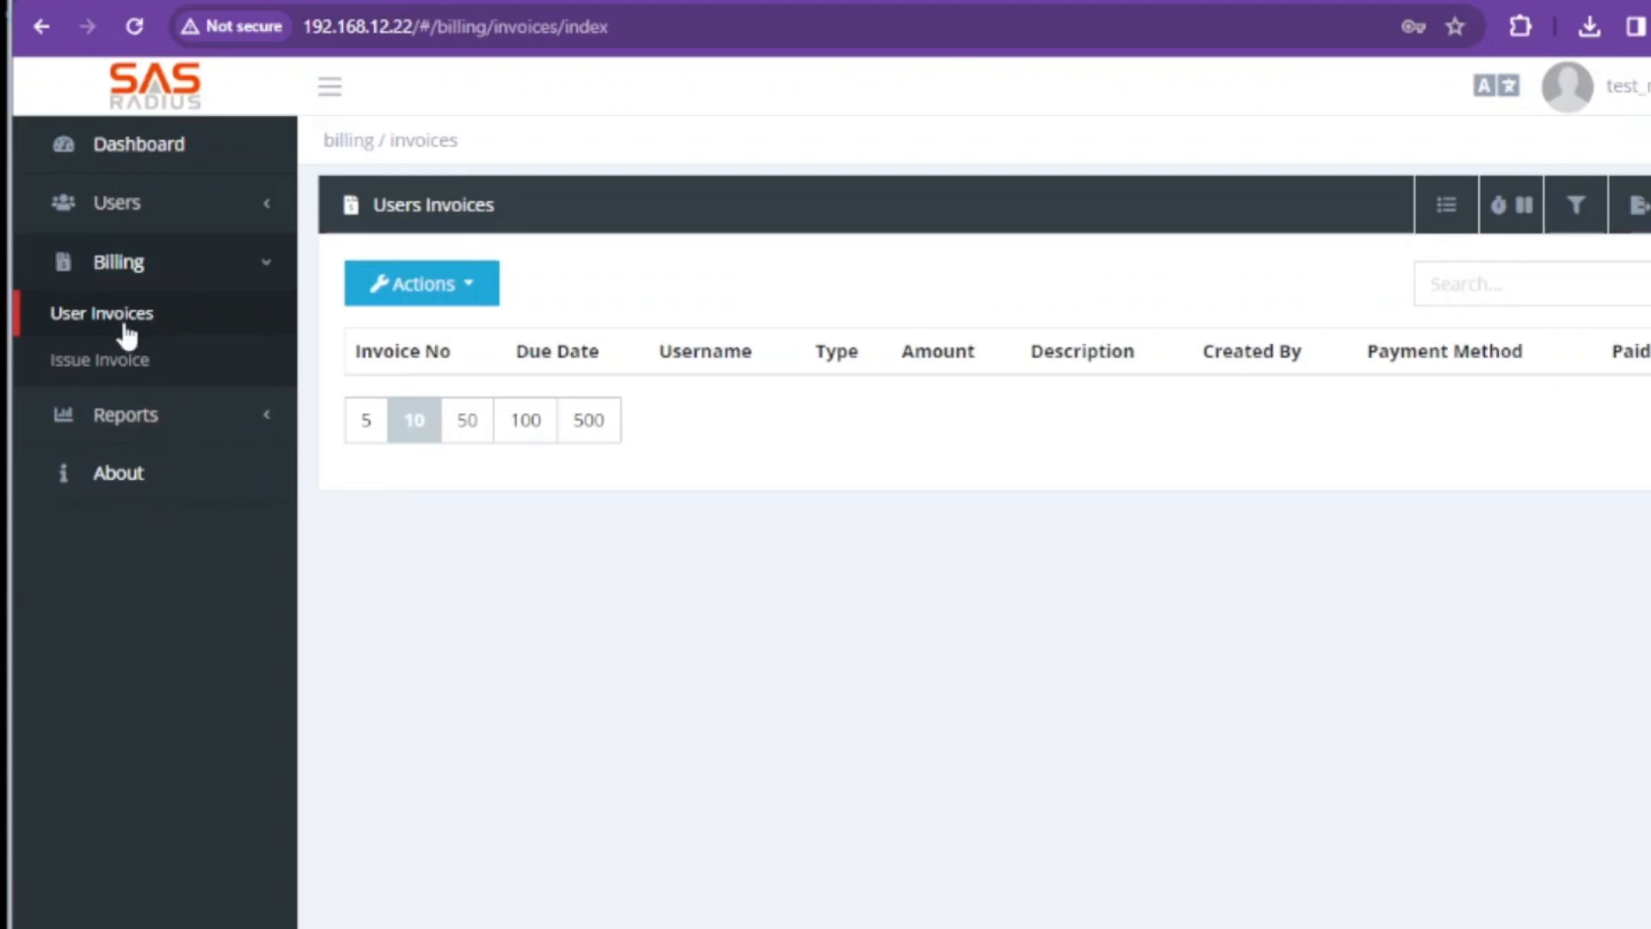
pyautogui.click(264, 267)
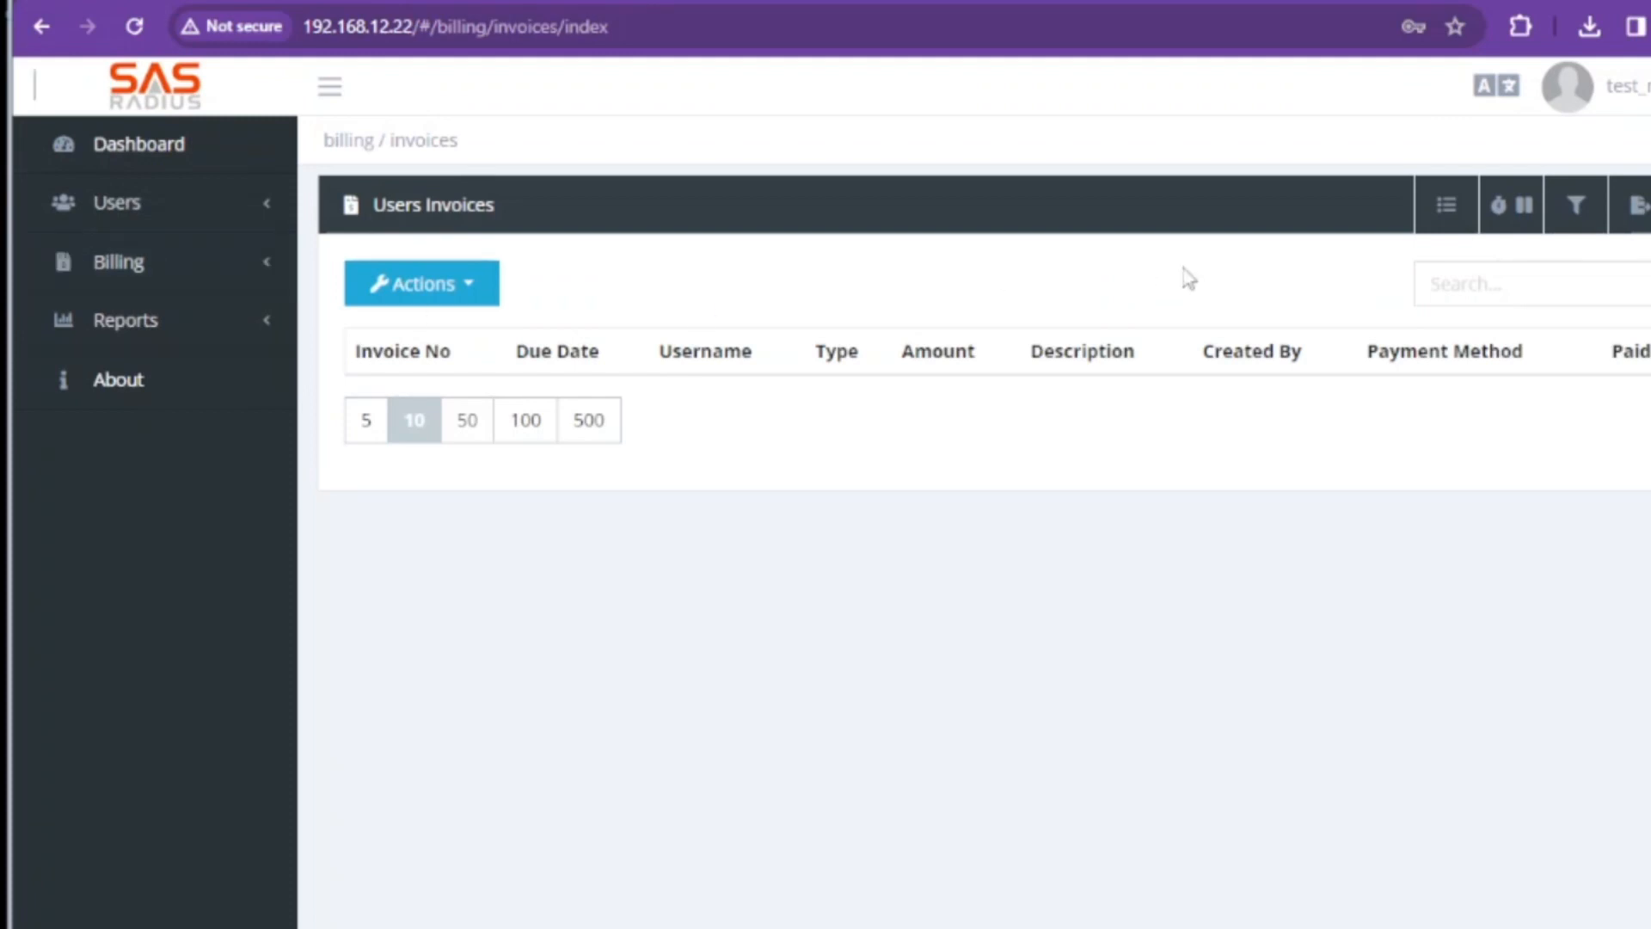
pyautogui.click(1570, 84)
# Log out and sign in as test_manager2, then view its empty Managers list
pyautogui.click(1585, 315)
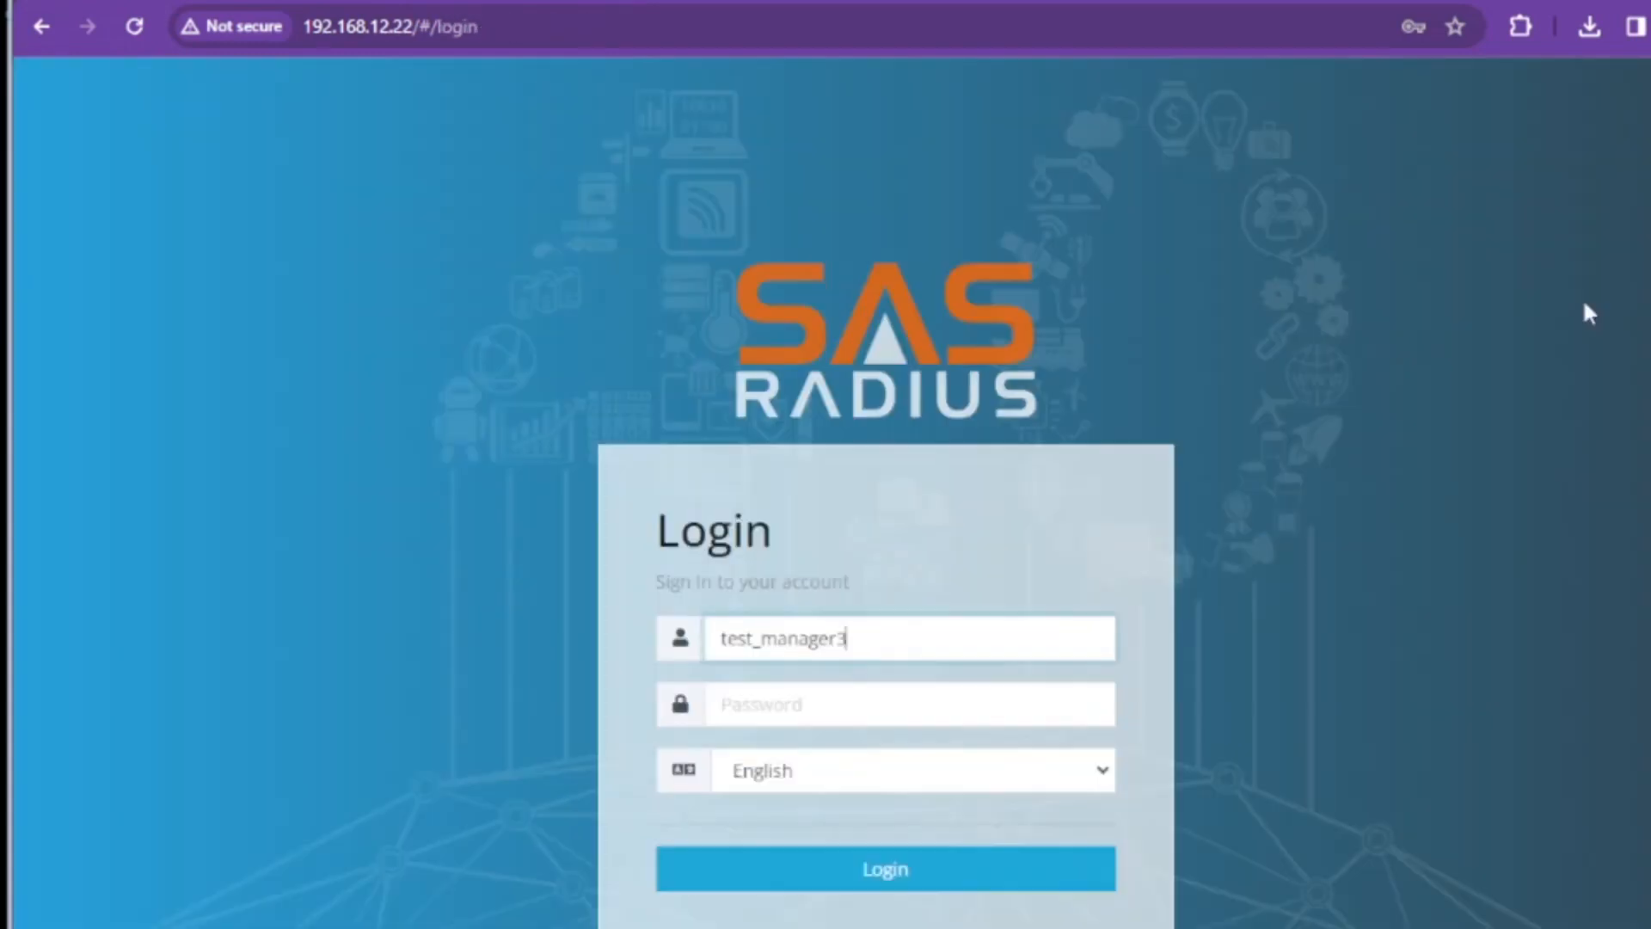
pyautogui.press('Tab')
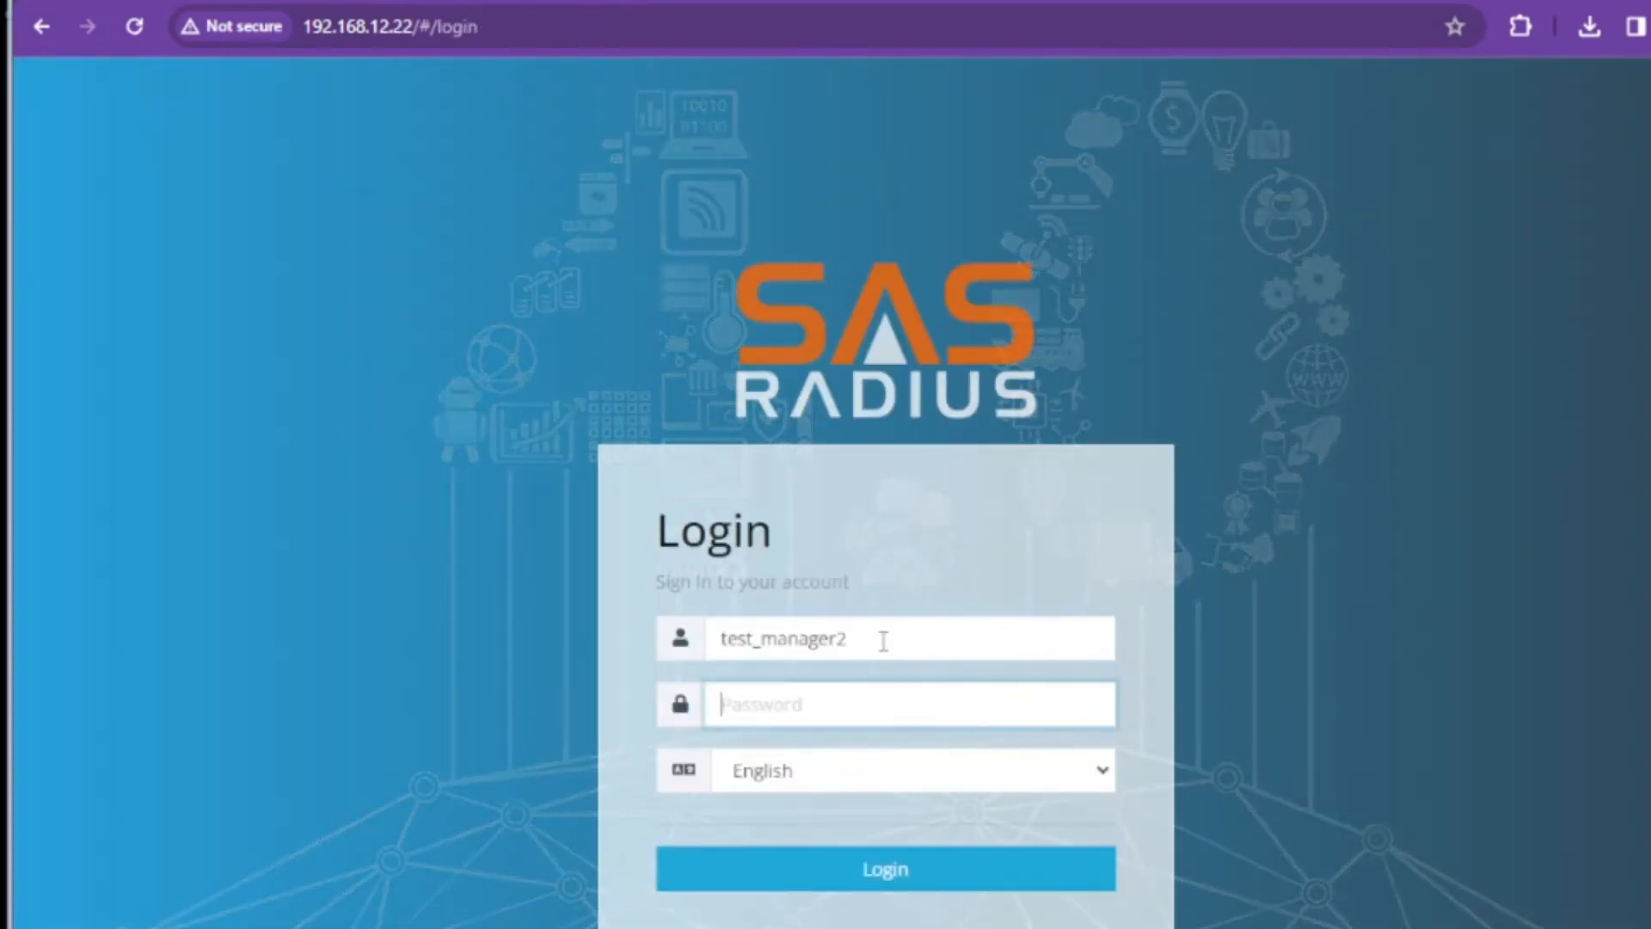
pyautogui.write('••••')
pyautogui.press('Return')
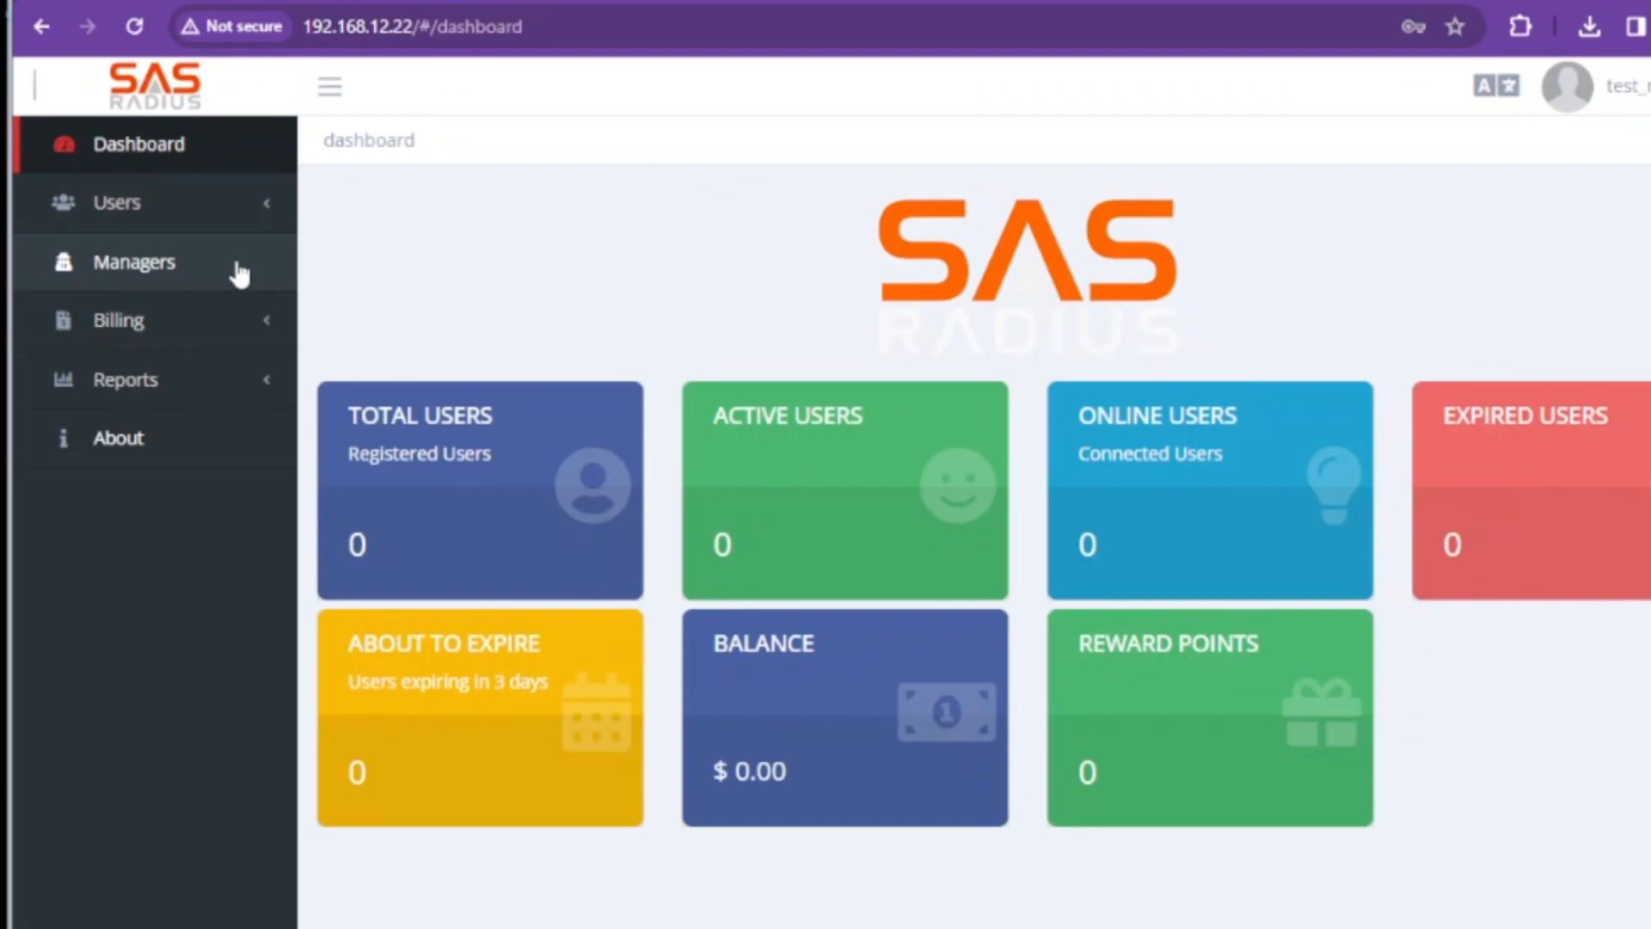
pyautogui.click(170, 263)
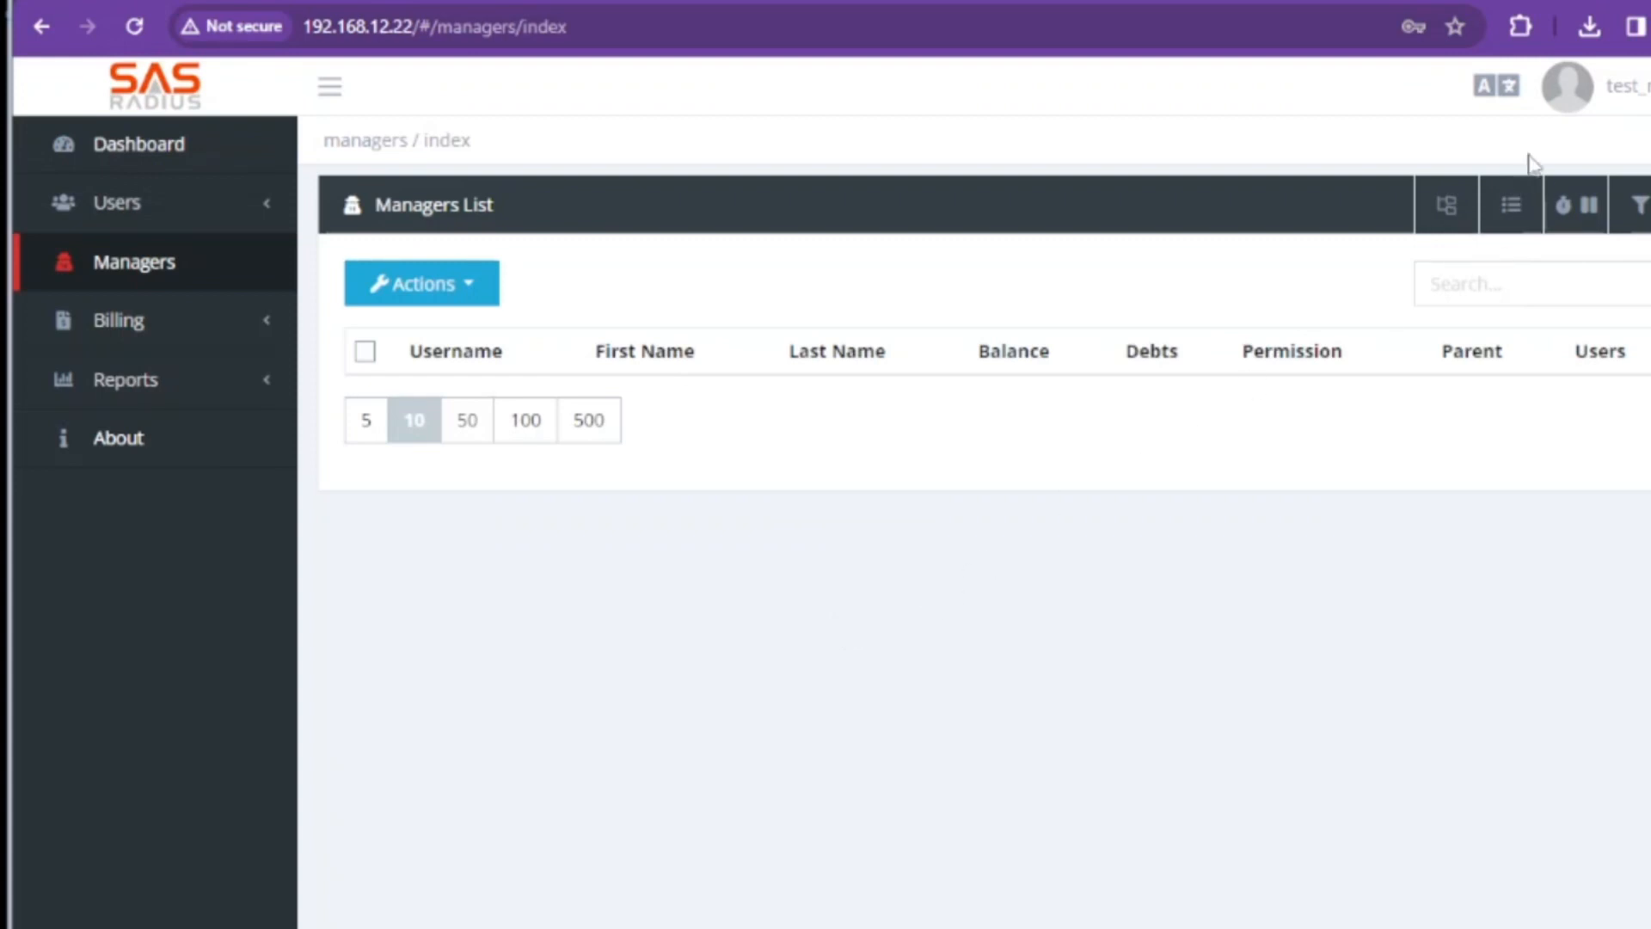
pyautogui.click(1561, 114)
# Log out and sign in as test_manager1, changing the username's trailing 2 to 1
pyautogui.click(1511, 297)
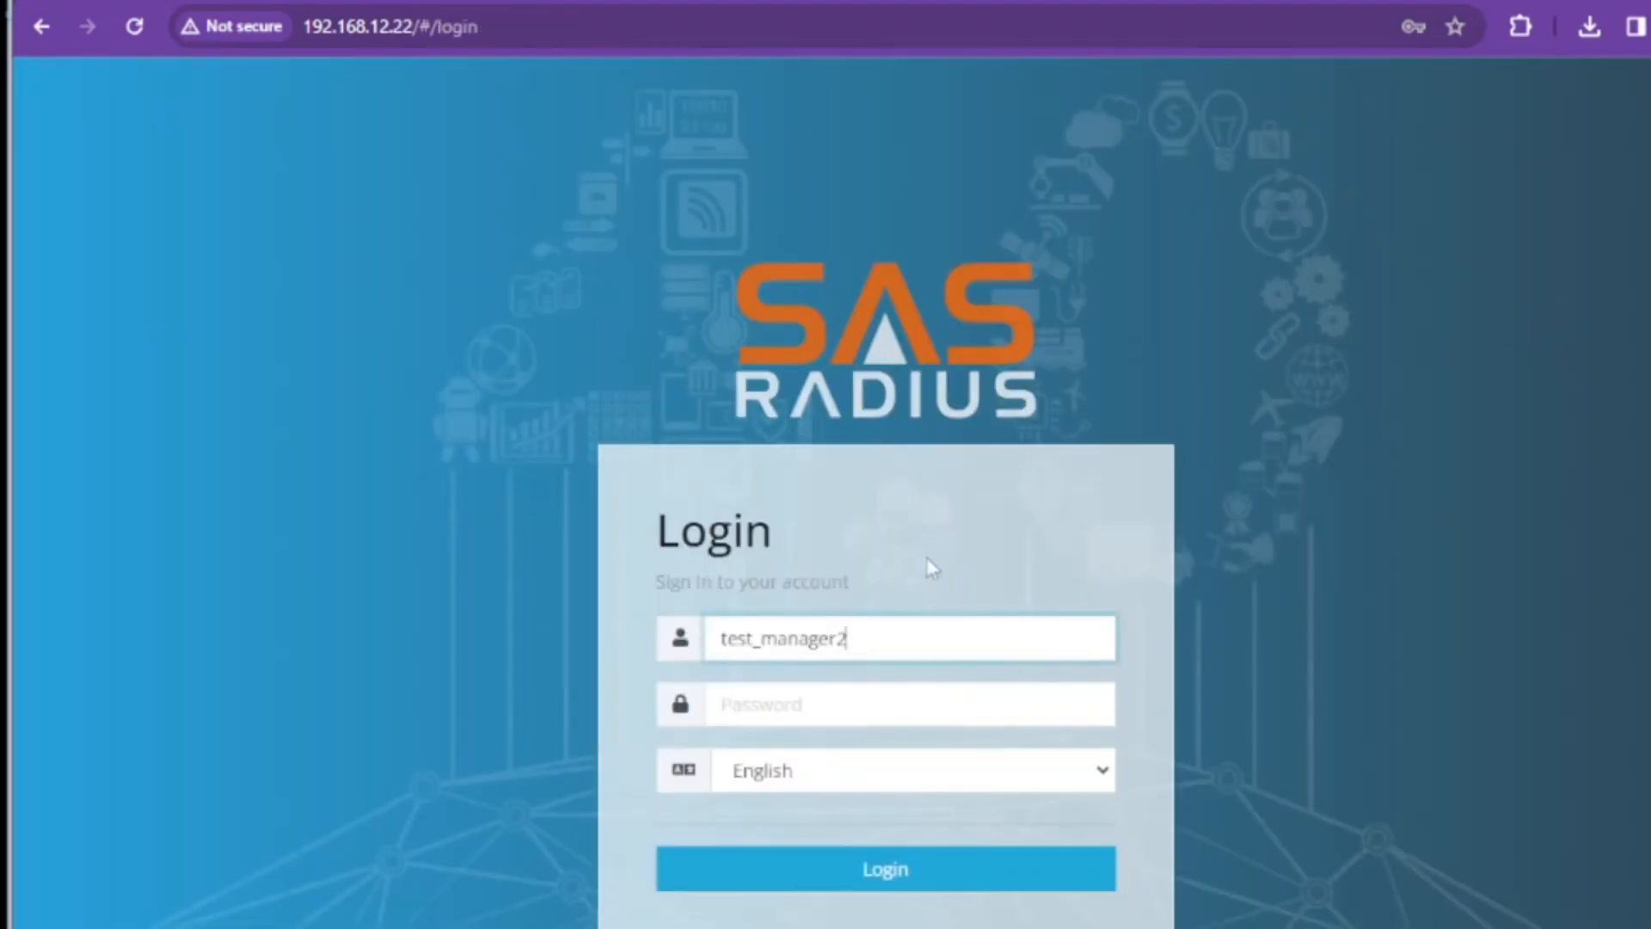
pyautogui.press('BackSpace')
pyautogui.write('1')
pyautogui.press('Tab')
pyautogui.write('1234')
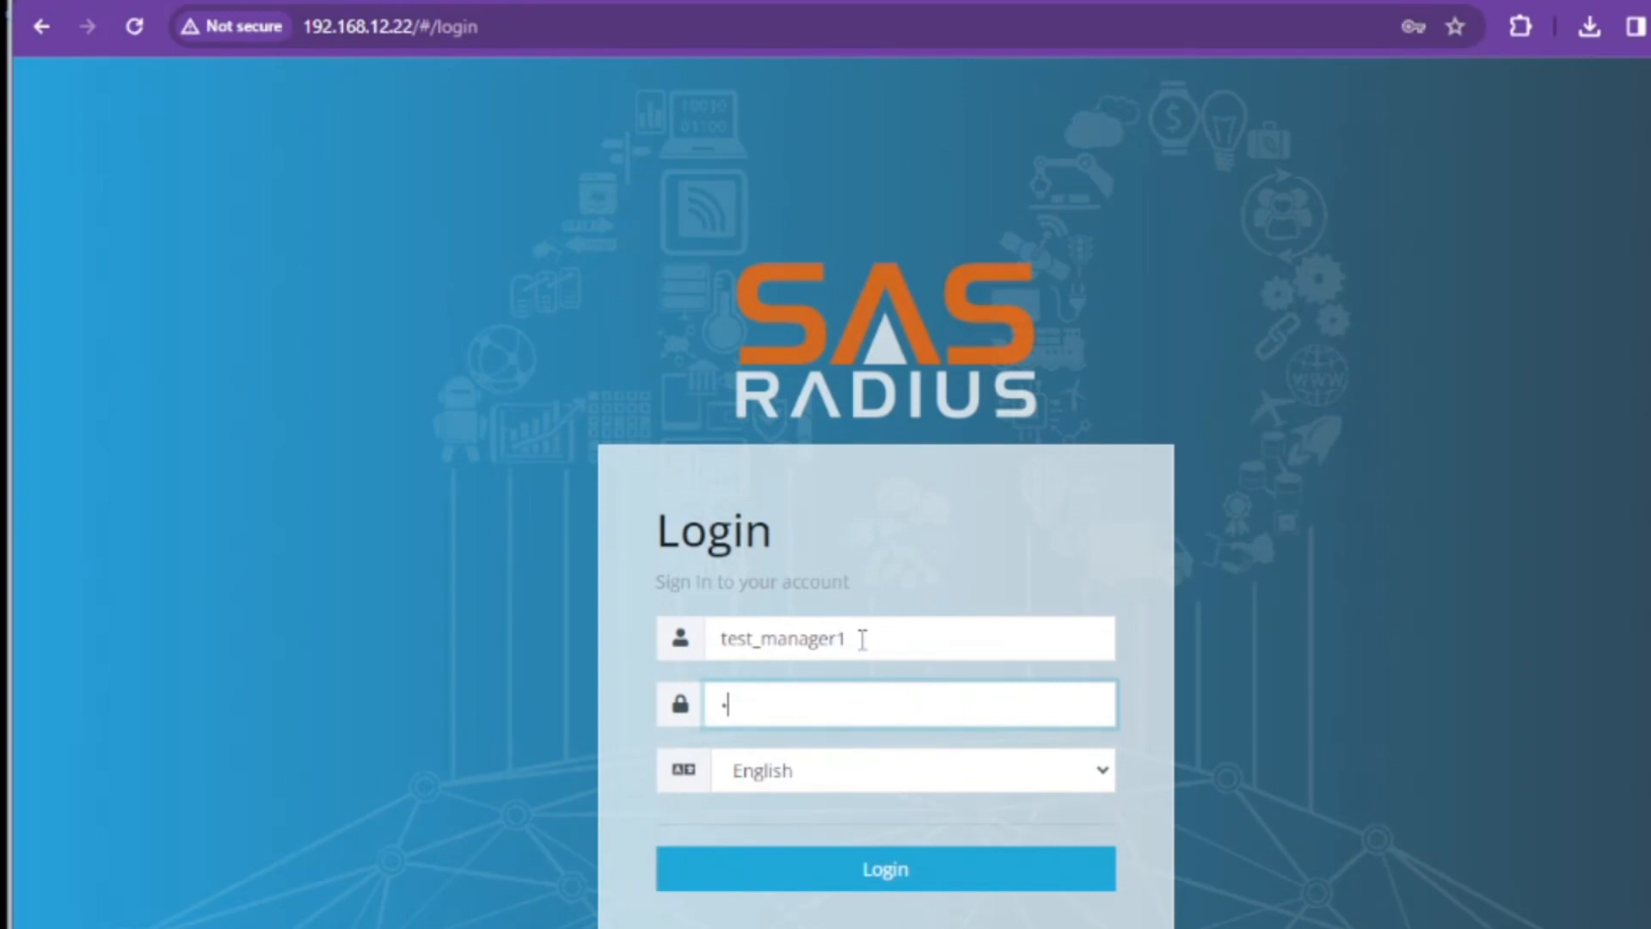
pyautogui.press('Return')
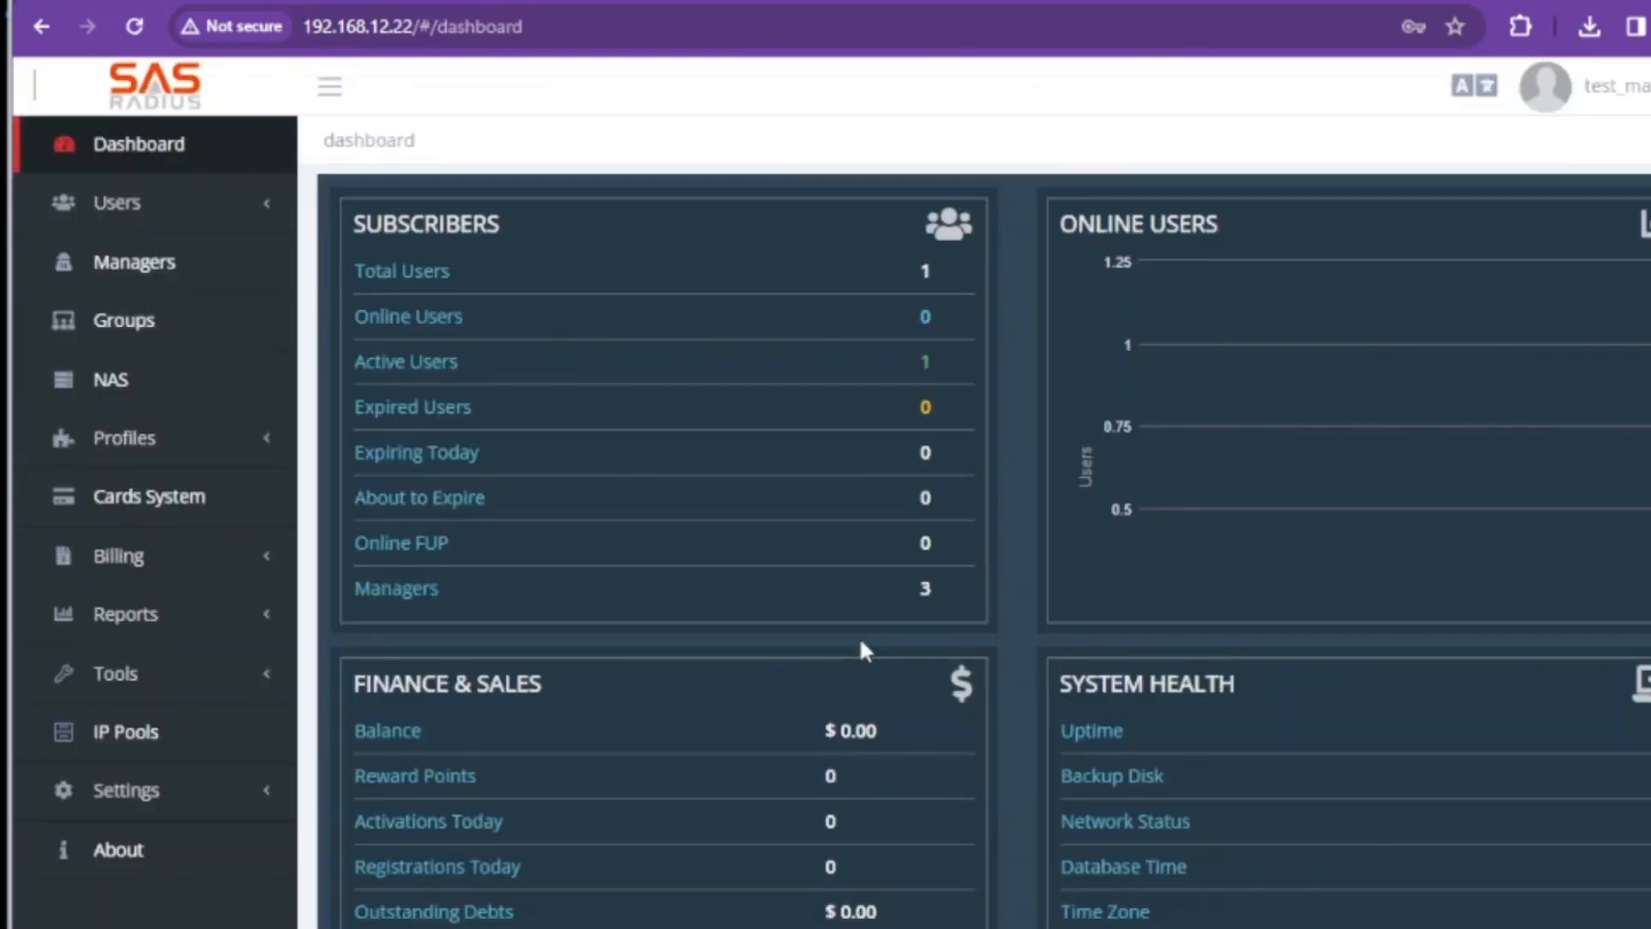